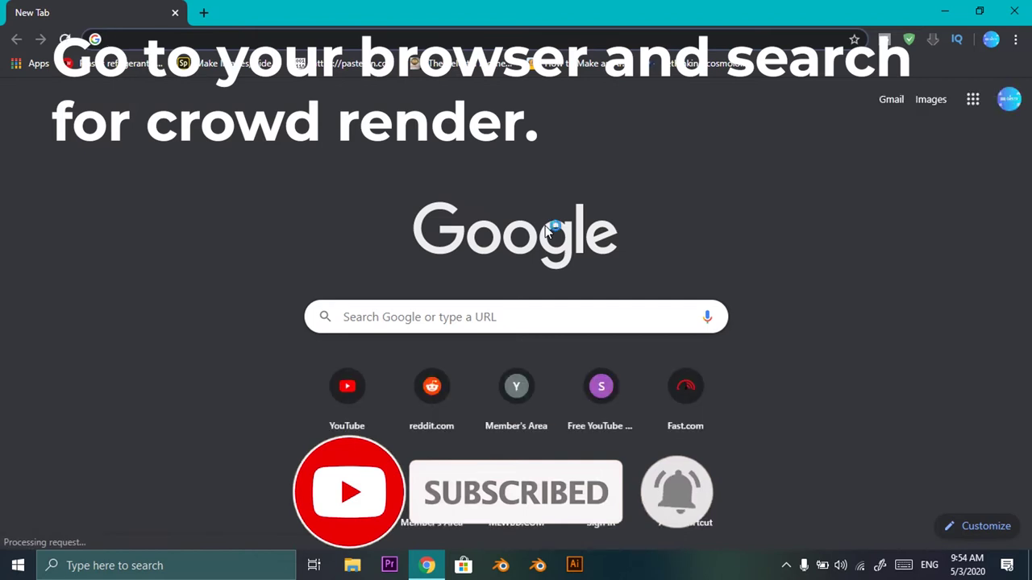
# Search Google for 'crowd render blender 2.8' and open the official Crowd Render website.
pyautogui.write('cro')
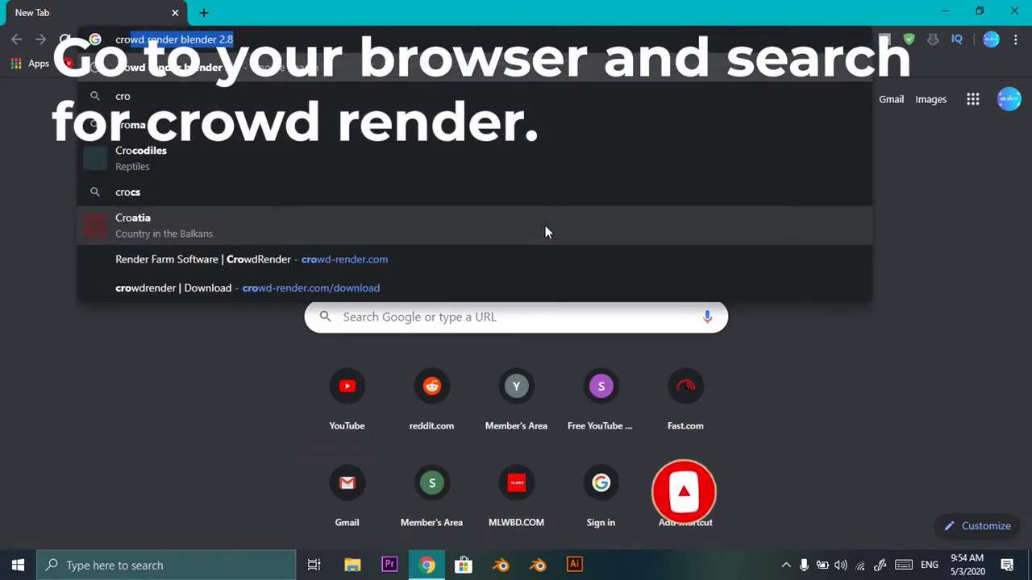
pyautogui.write('wd render')
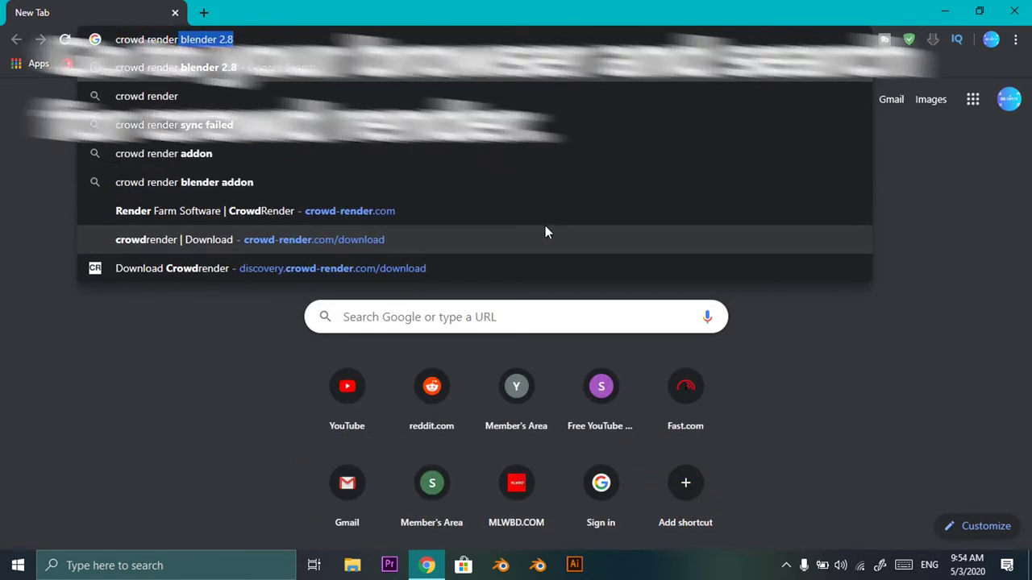
pyautogui.press('Return')
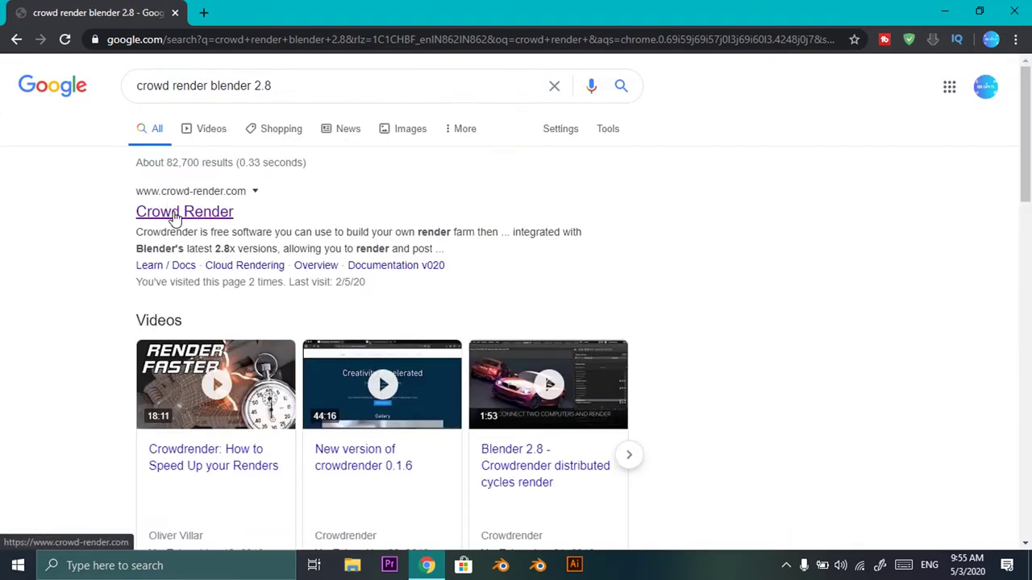
pyautogui.click(202, 214)
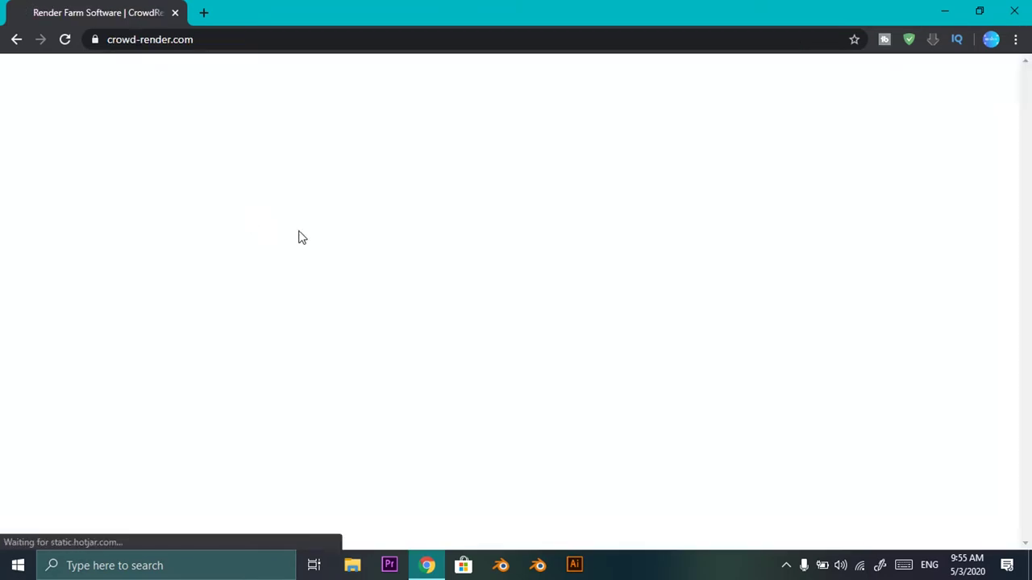
# Log in on crowd-render.com's add-on page and download the CR 0.2.2 for Blender 2.8x zip.
pyautogui.scroll(-4, 572, 318)
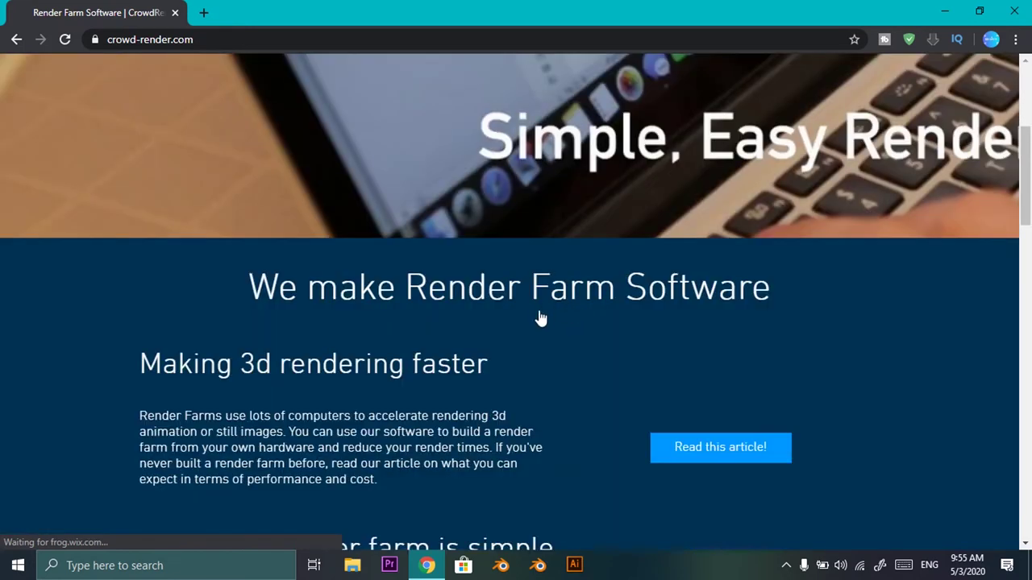
pyautogui.scroll(-8, 645, 290)
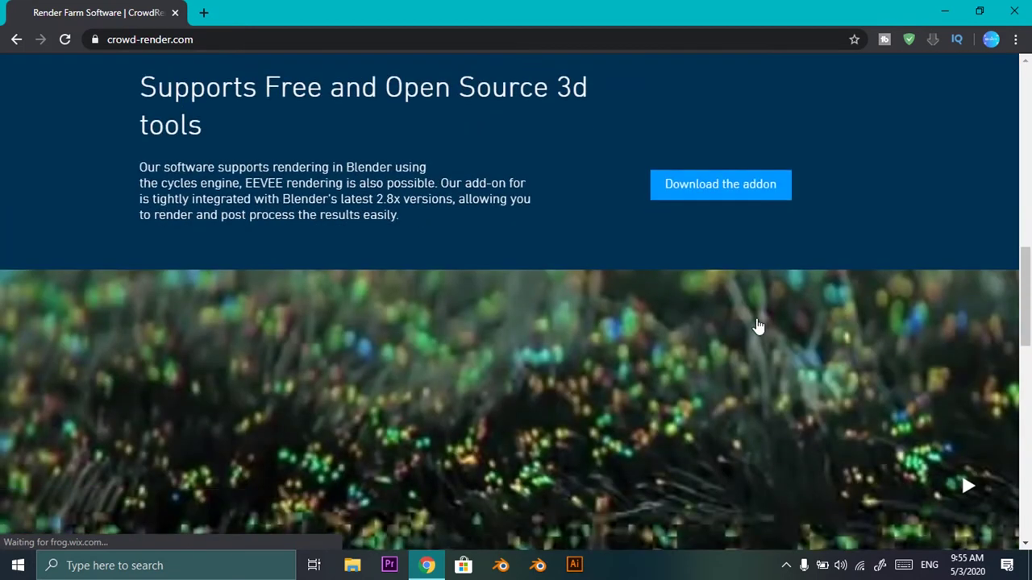
pyautogui.click(709, 188)
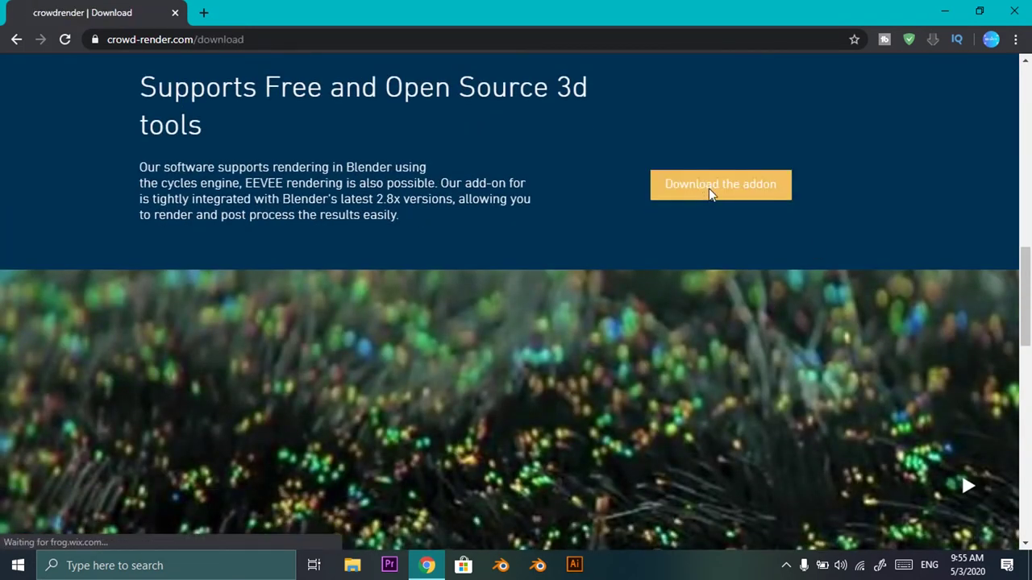
pyautogui.scroll(-2, 484, 387)
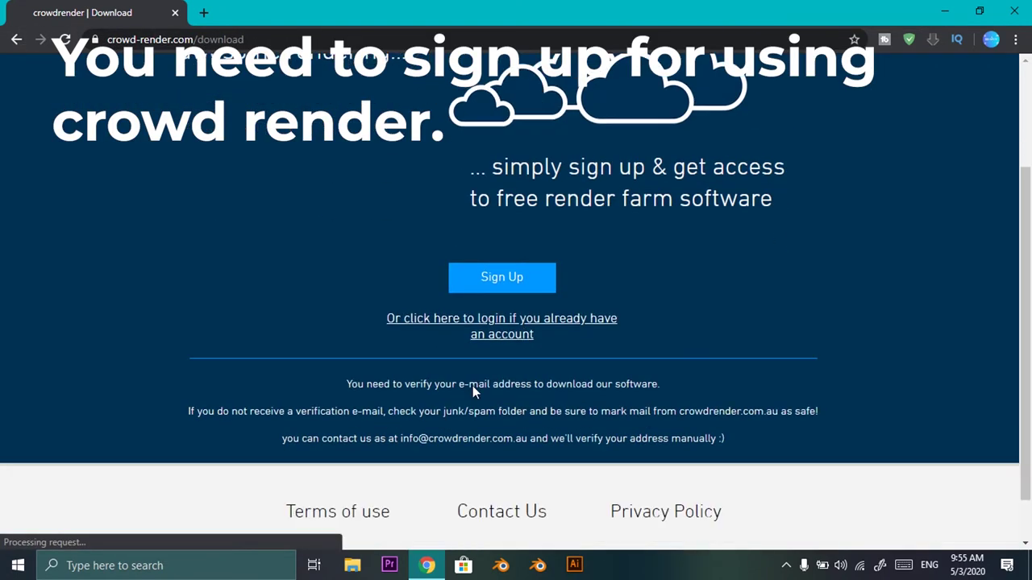
pyautogui.click(459, 326)
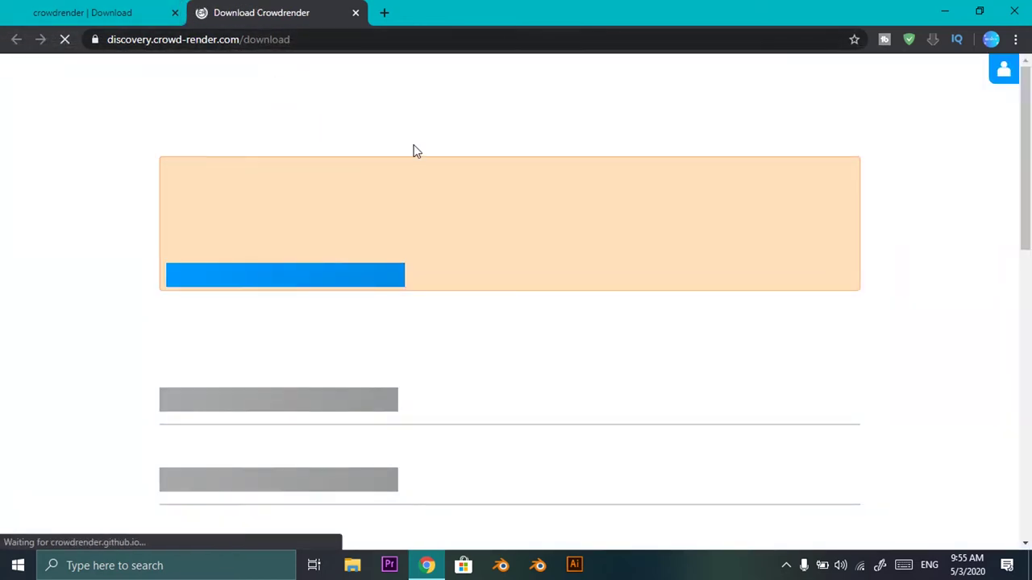
pyautogui.scroll(-3, 403, 322)
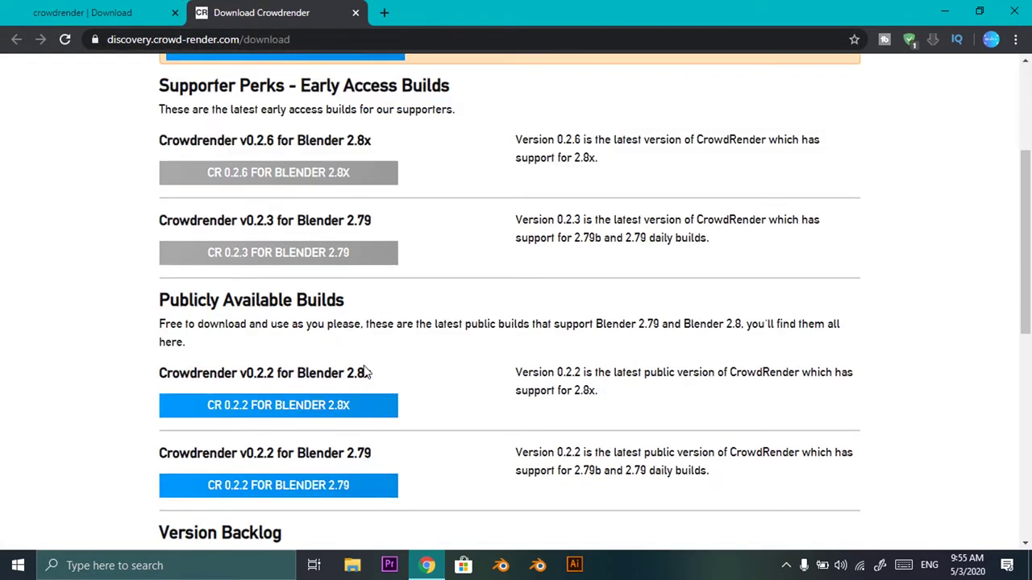
pyautogui.click(322, 403)
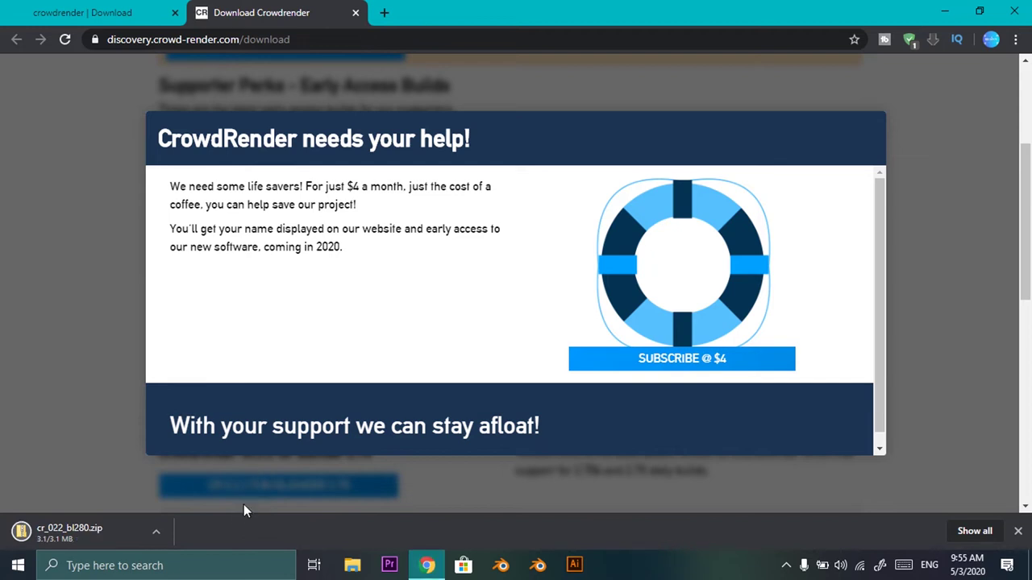
pyautogui.click(1016, 531)
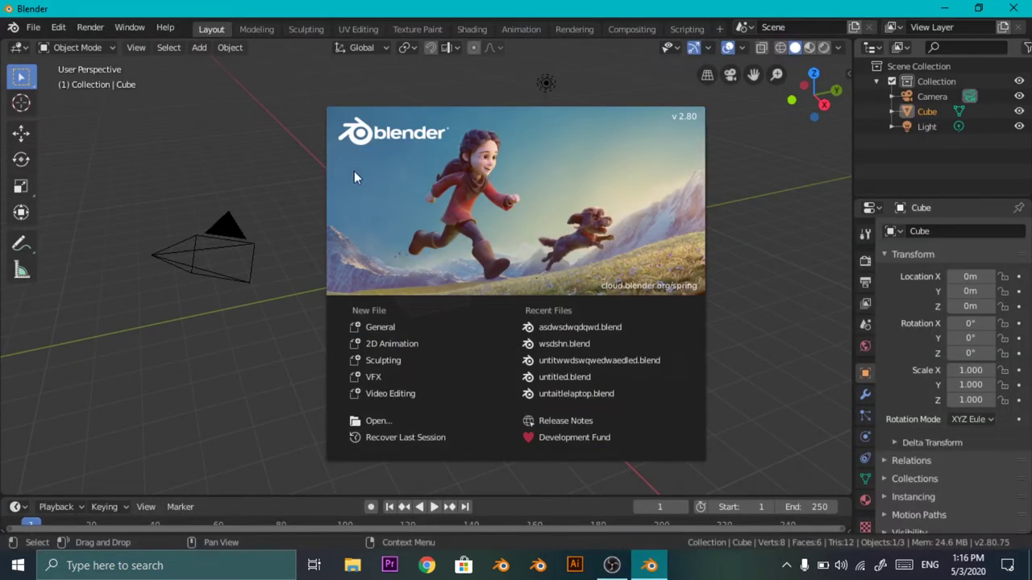
# Open the Preferences add-on installer and browse to the user's Downloads folder on the C: drive.
pyautogui.click(239, 125)
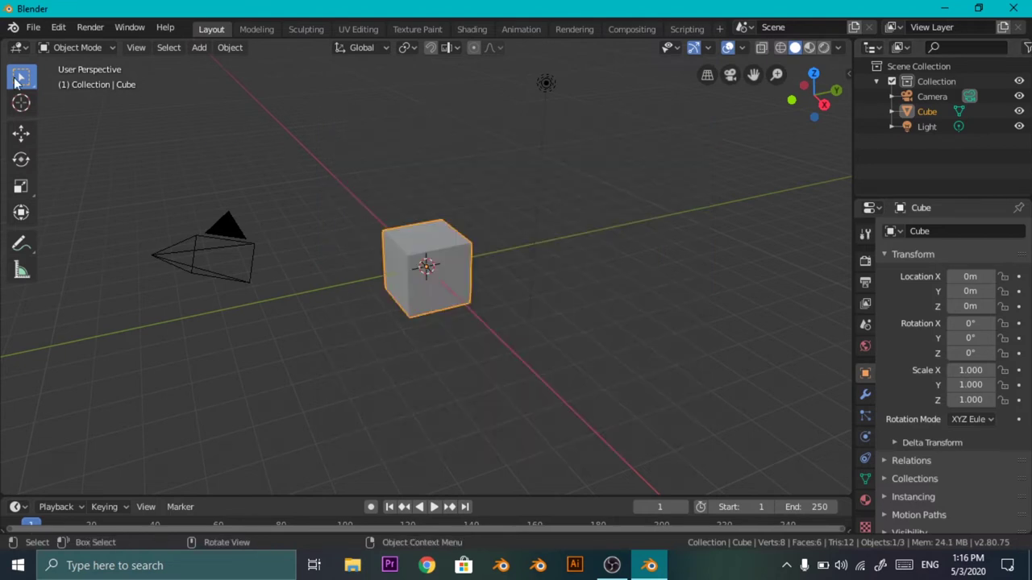
pyautogui.click(33, 27)
pyautogui.moveTo(58, 27)
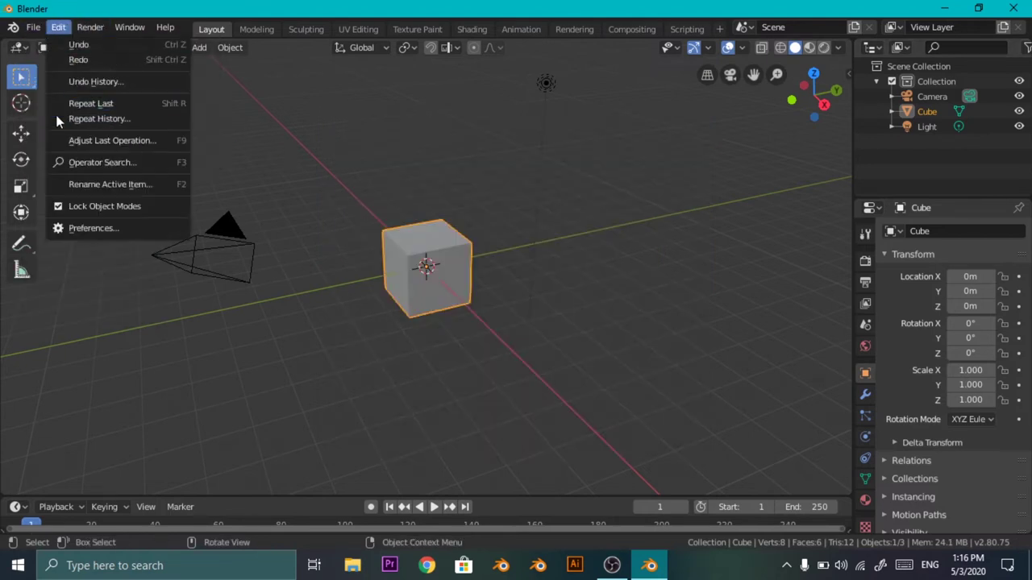
pyautogui.click(81, 228)
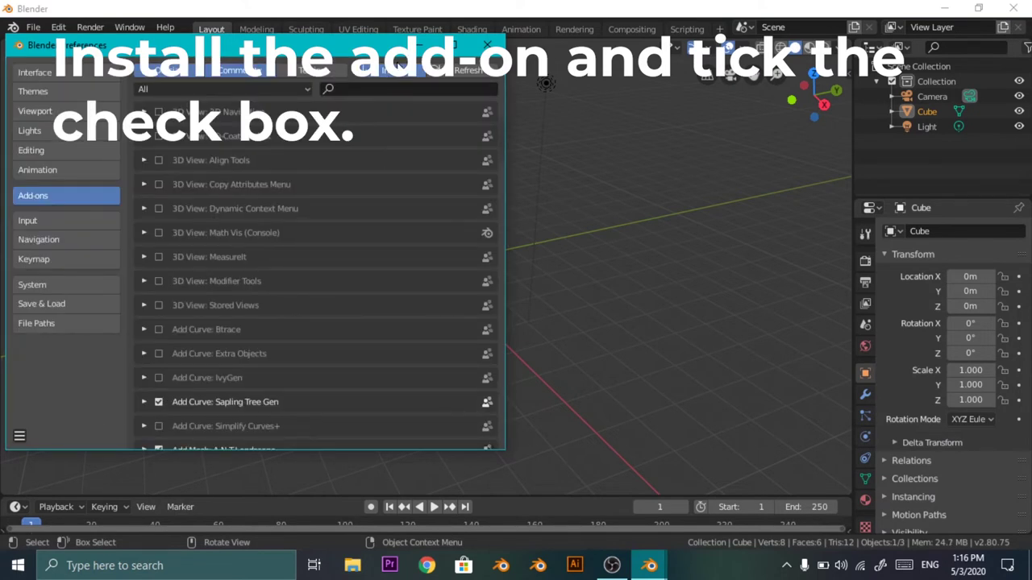
pyautogui.click(395, 68)
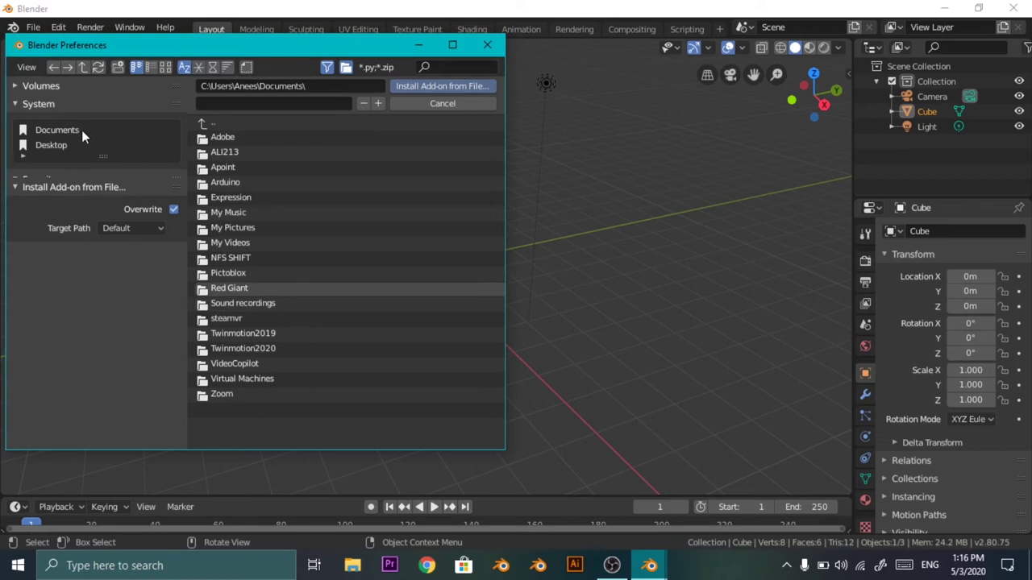
pyautogui.click(24, 158)
pyautogui.click(26, 159)
pyautogui.click(16, 85)
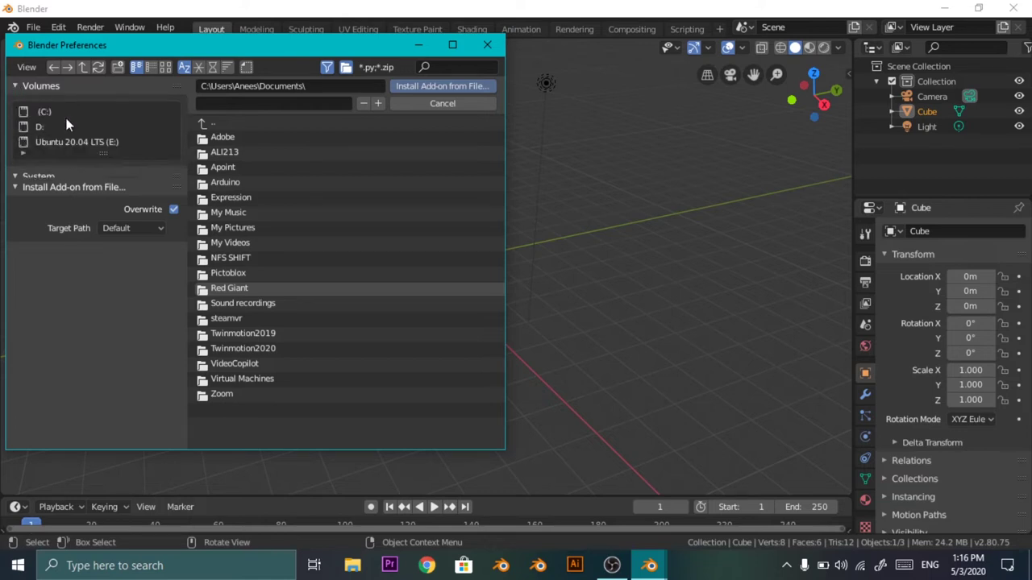
pyautogui.click(39, 113)
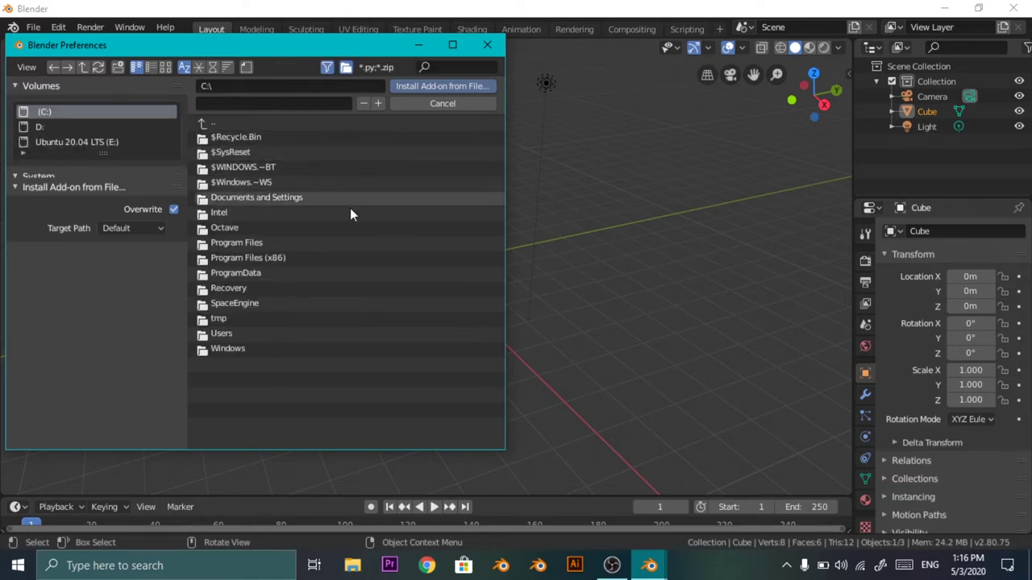
pyautogui.click(270, 333)
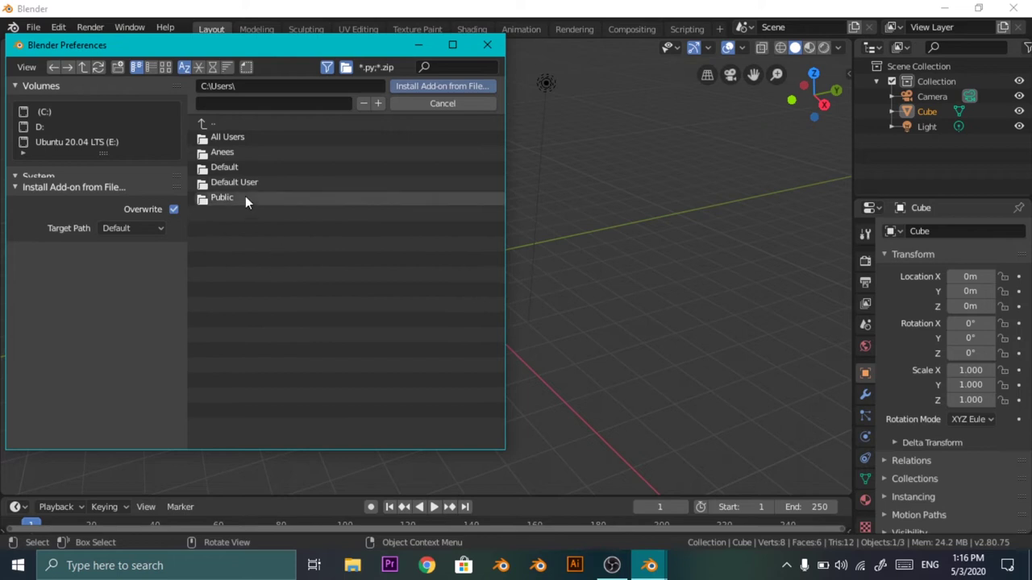
pyautogui.click(225, 154)
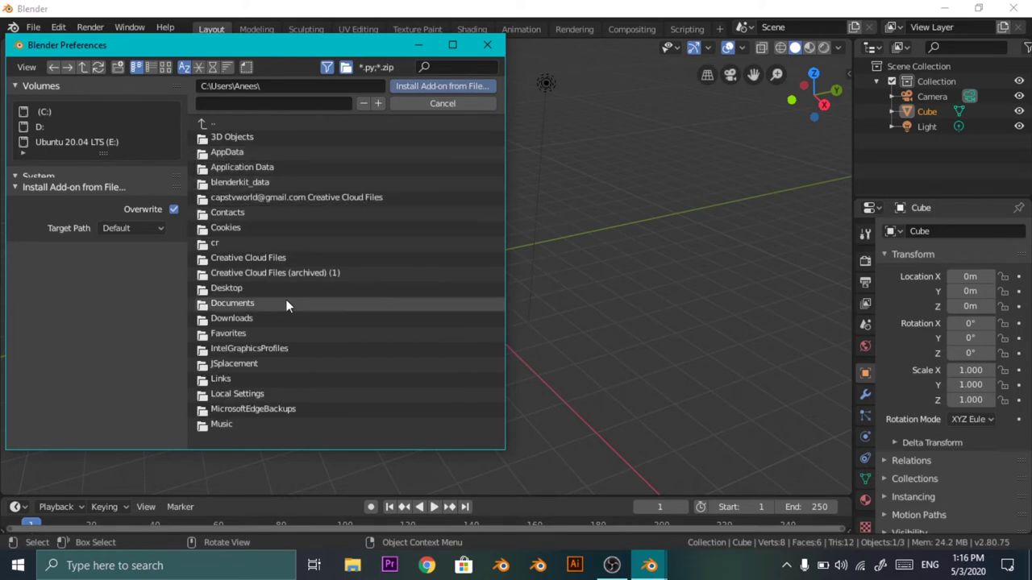
pyautogui.click(297, 320)
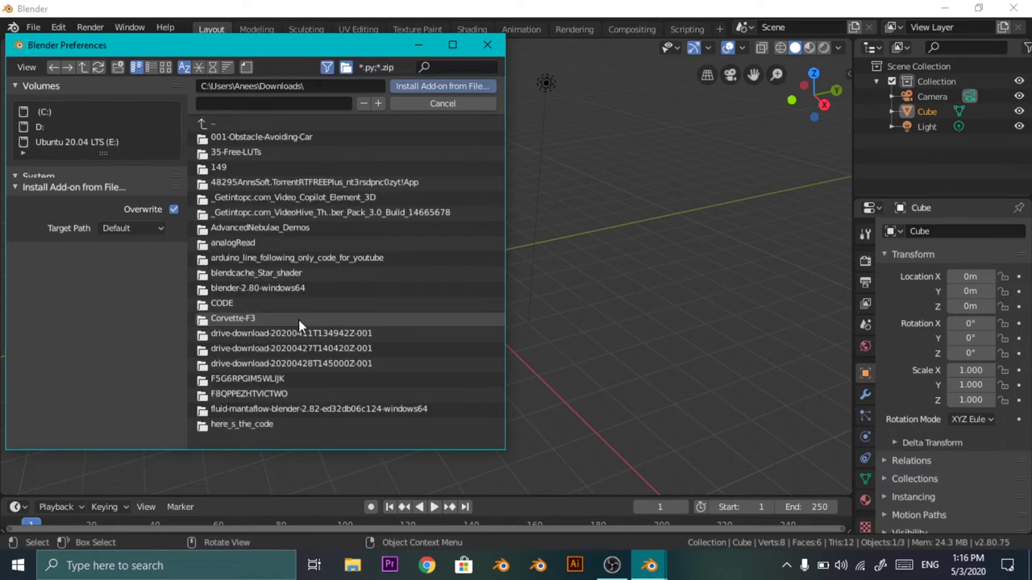
# Select cr_022_bl280.zip and install it as an add-on.
pyautogui.scroll(-3, 299, 270)
pyautogui.scroll(3, 289, 287)
pyautogui.scroll(-3, 286, 291)
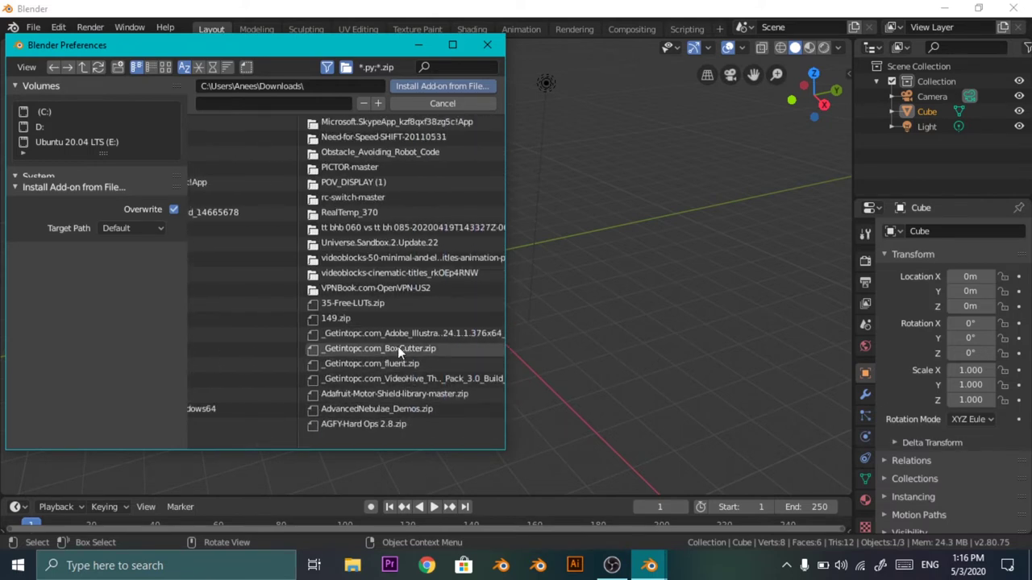
pyautogui.scroll(-3, 400, 349)
pyautogui.scroll(-2, 395, 343)
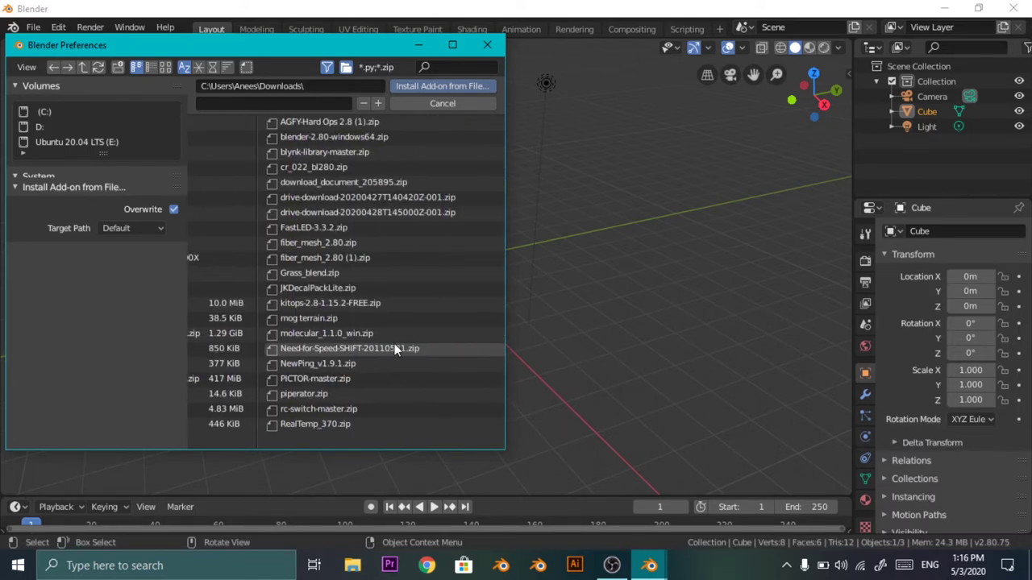
pyautogui.click(320, 169)
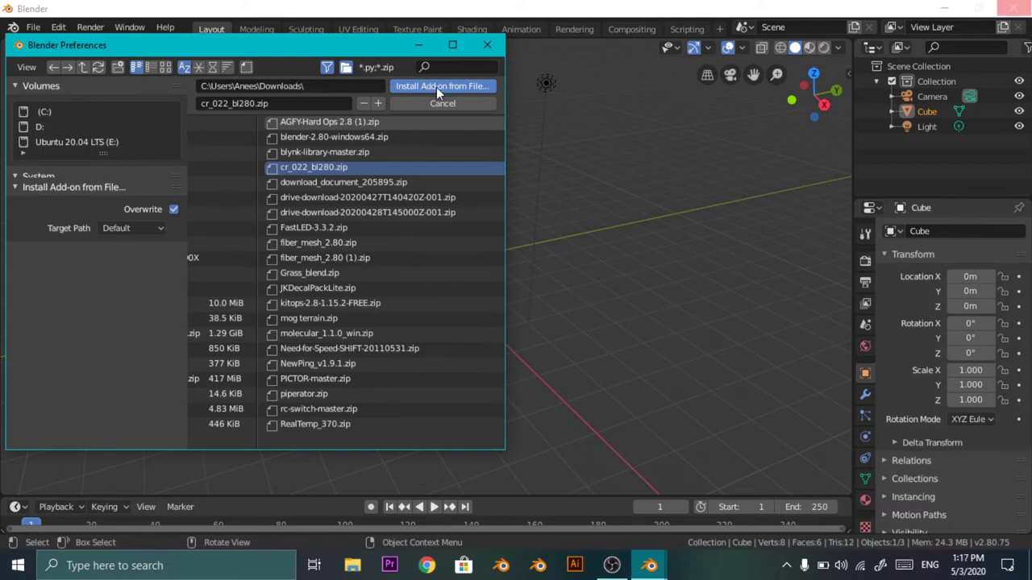
pyautogui.click(436, 86)
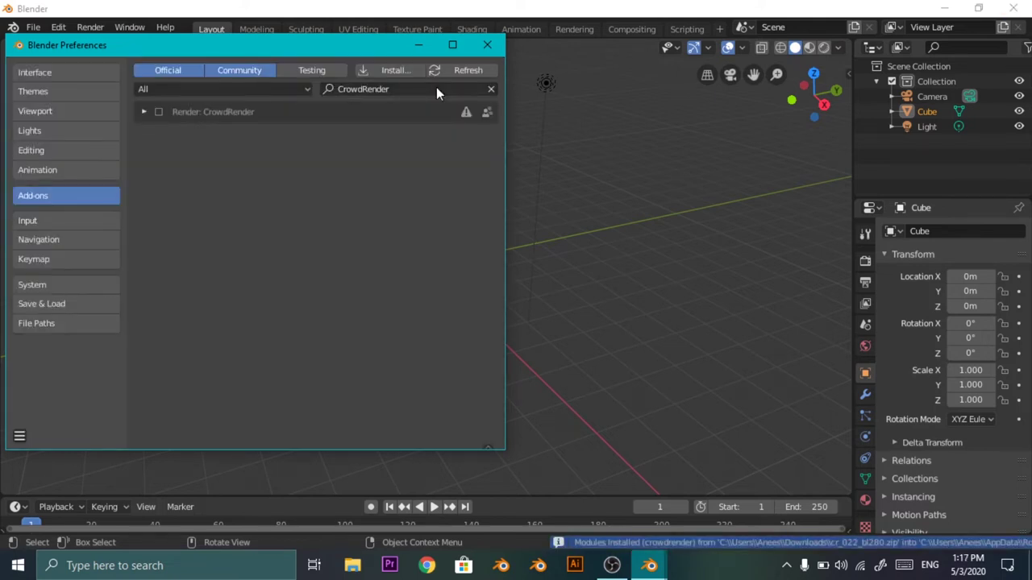
# Enable Render: CrowdRender, check its details, and close the Preferences window.
pyautogui.click(158, 112)
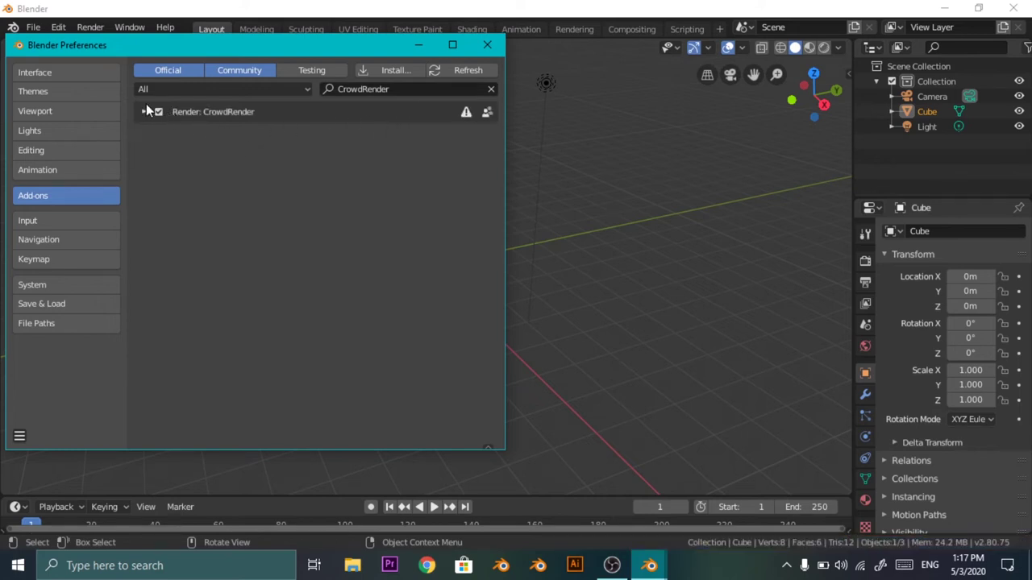
pyautogui.click(143, 108)
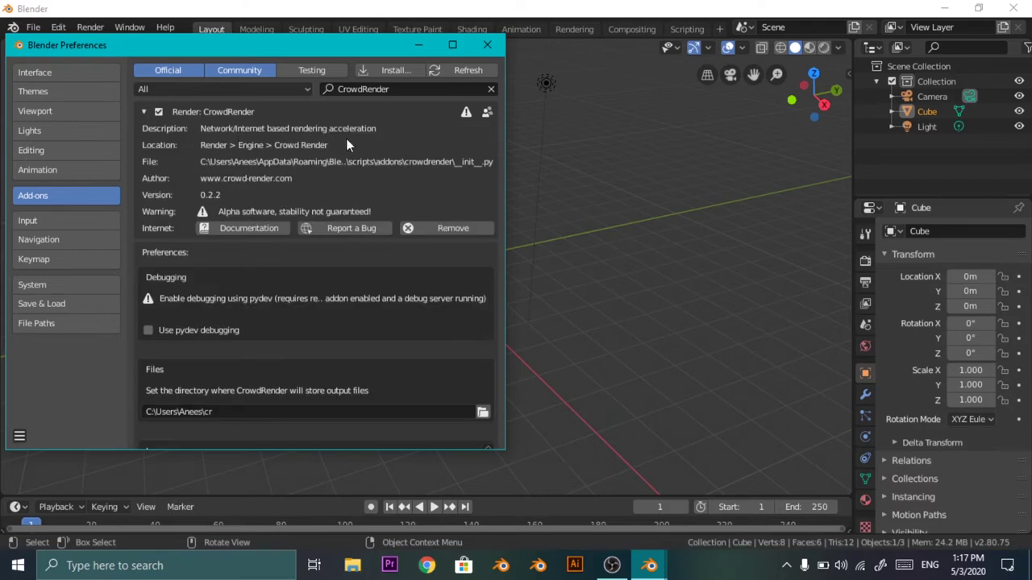
pyautogui.click(145, 111)
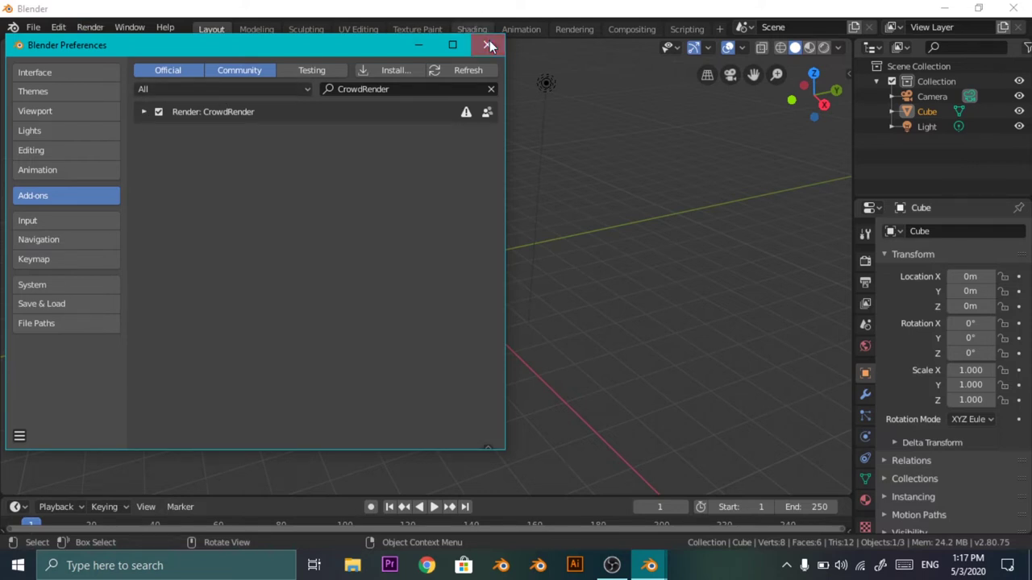
pyautogui.click(487, 44)
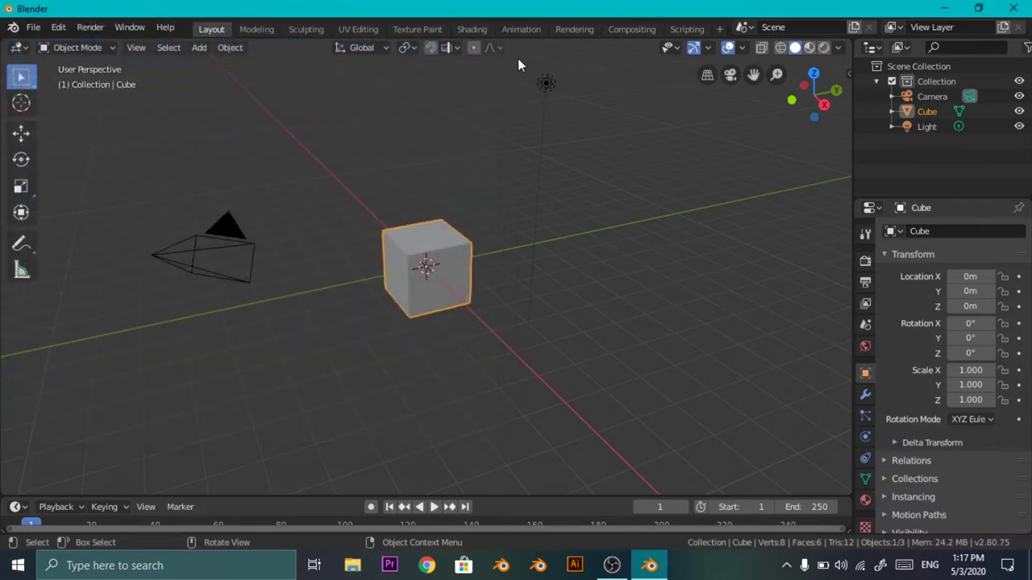
# In Render properties, log in to CrowdRender with the account e-mail and password.
pyautogui.click(865, 261)
pyautogui.scroll(-3, 478, 239)
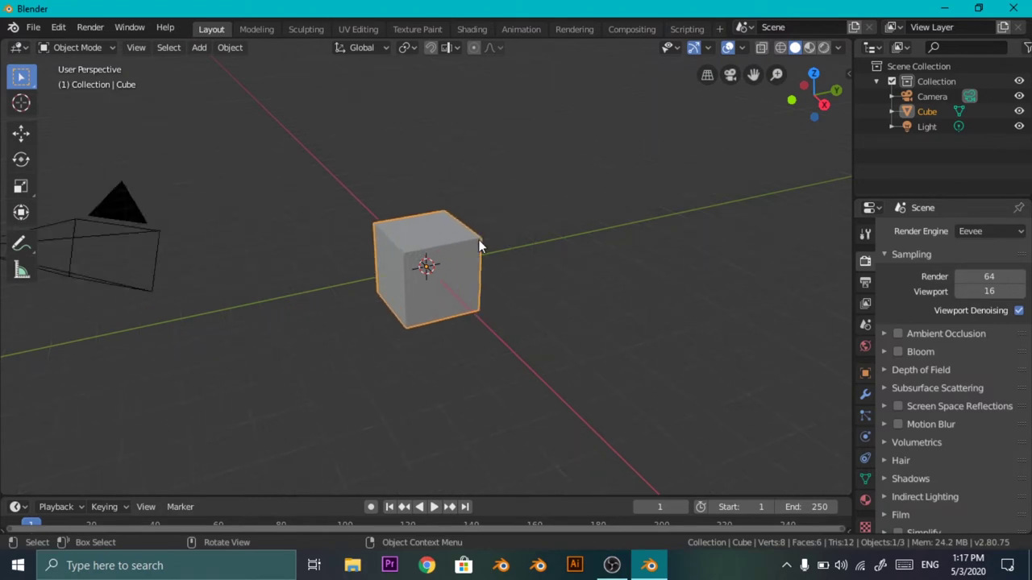
pyautogui.scroll(5, 478, 239)
pyautogui.scroll(-2, 454, 226)
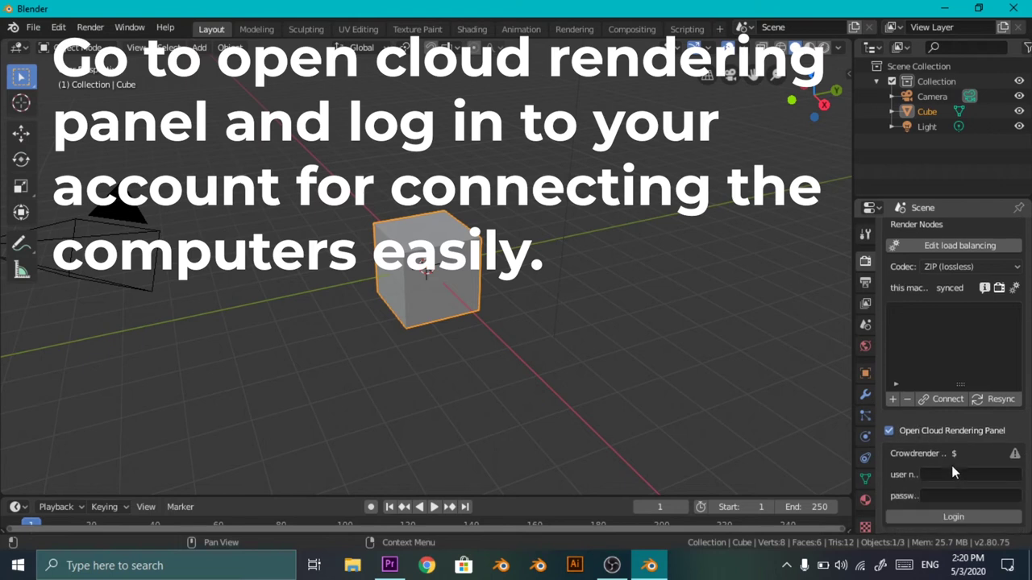
pyautogui.click(951, 474)
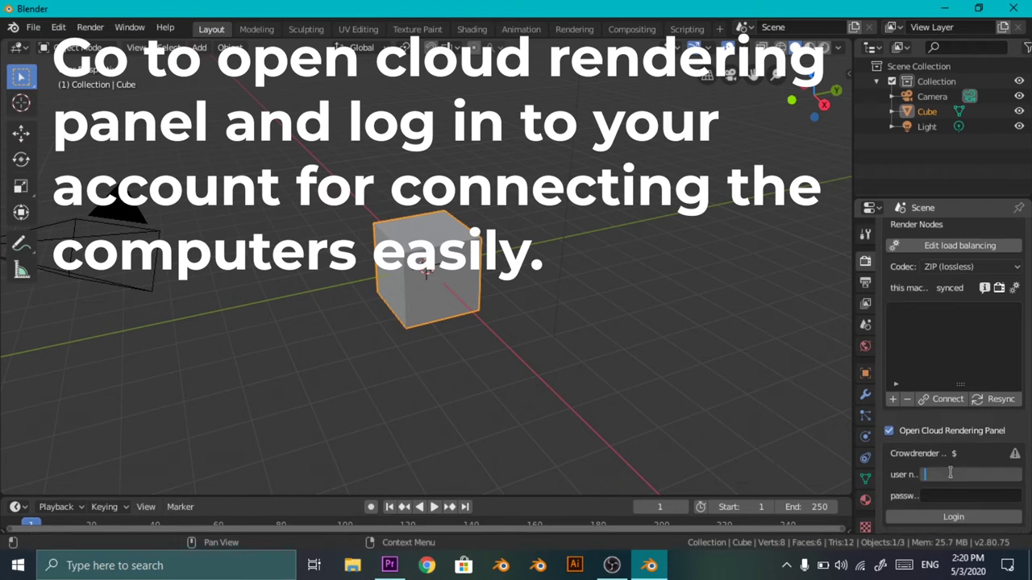
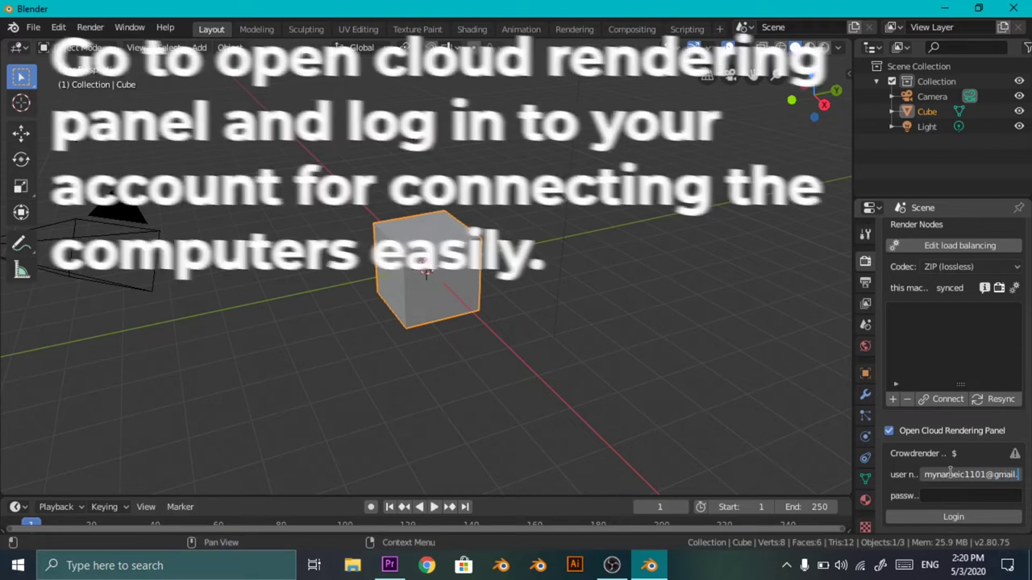
pyautogui.click(949, 496)
pyautogui.click(949, 496)
pyautogui.write('******')
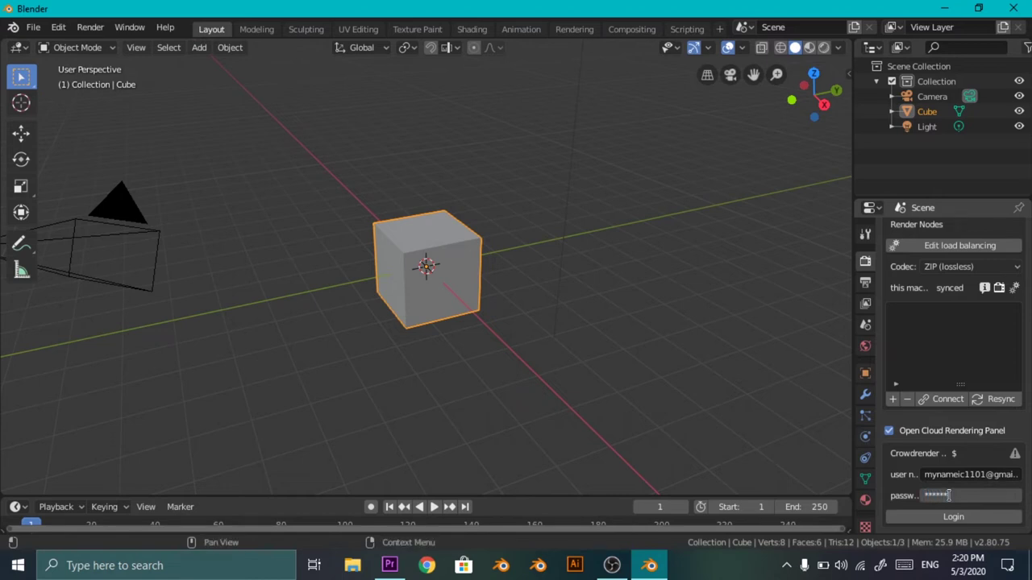
pyautogui.write('***')
pyautogui.click(941, 524)
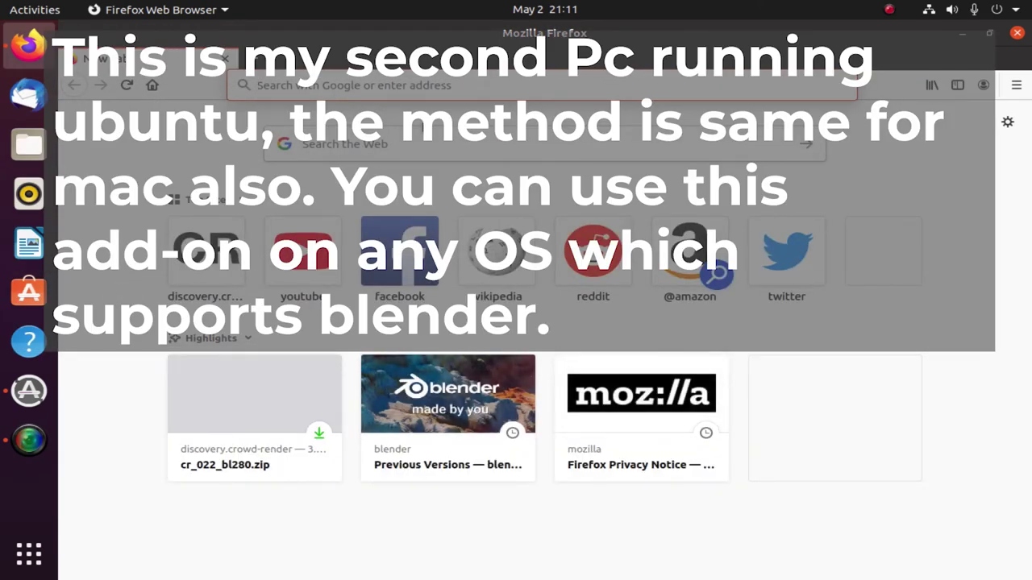
# Google 'crowd render' in Firefox and open the Render Farm Software | CrowdRender result.
pyautogui.click(446, 91)
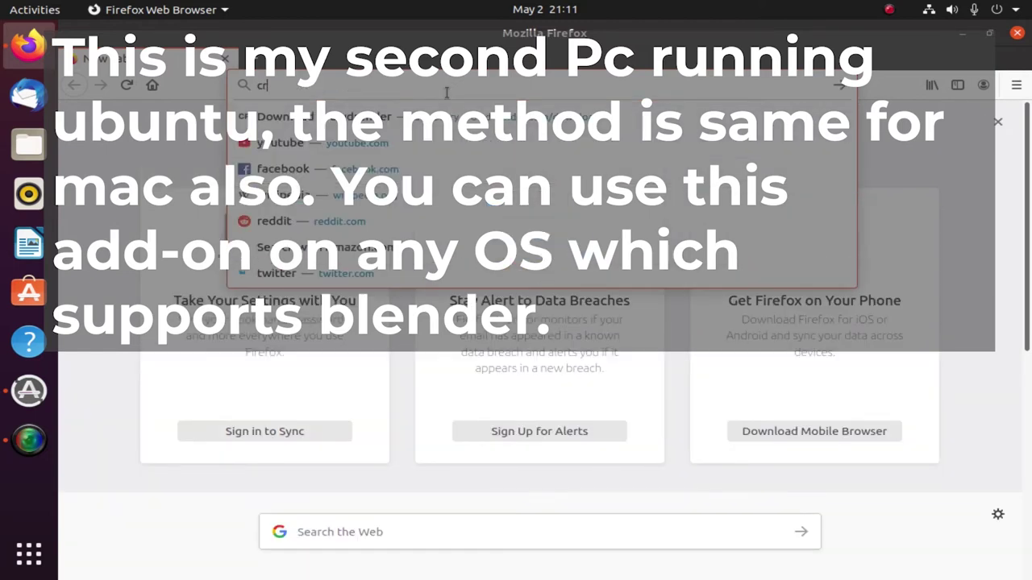
pyautogui.write('crowd re')
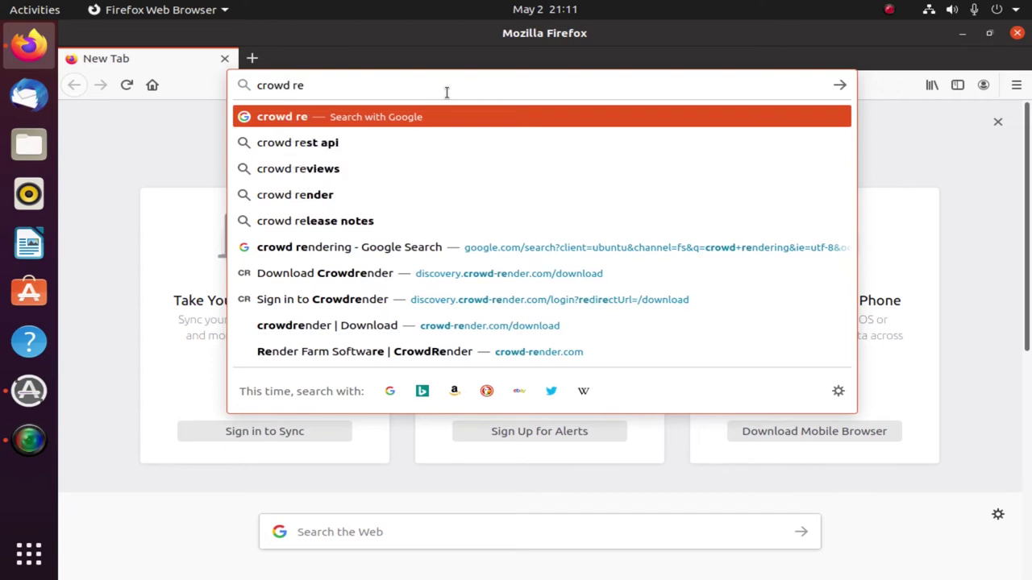
pyautogui.write('nder')
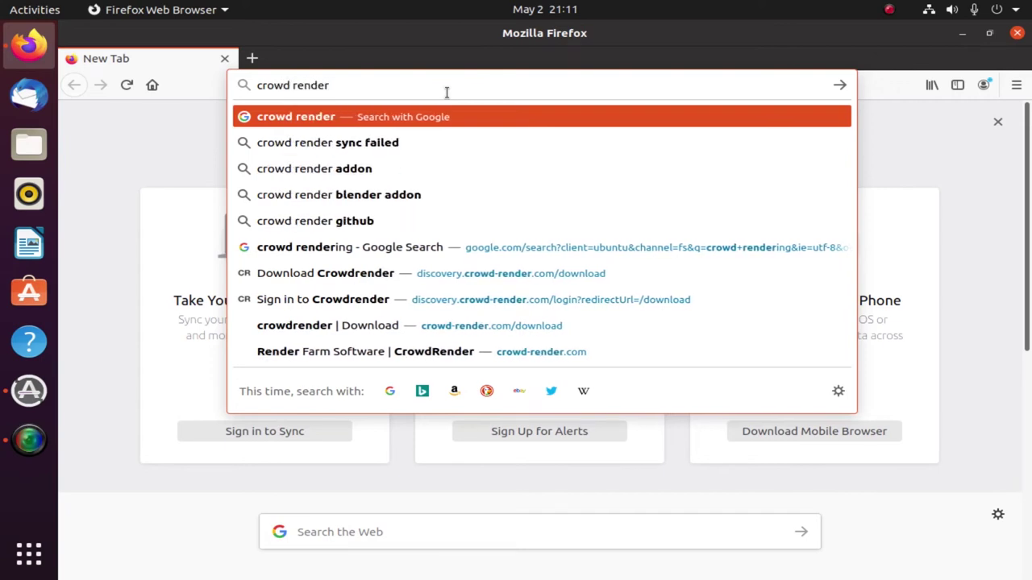
pyautogui.press('Return')
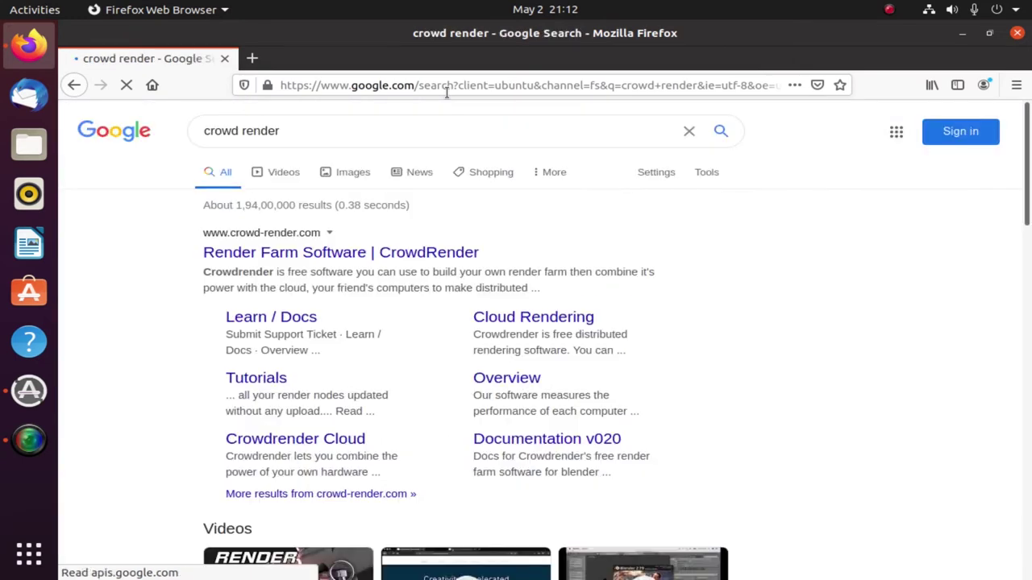
pyautogui.click(382, 255)
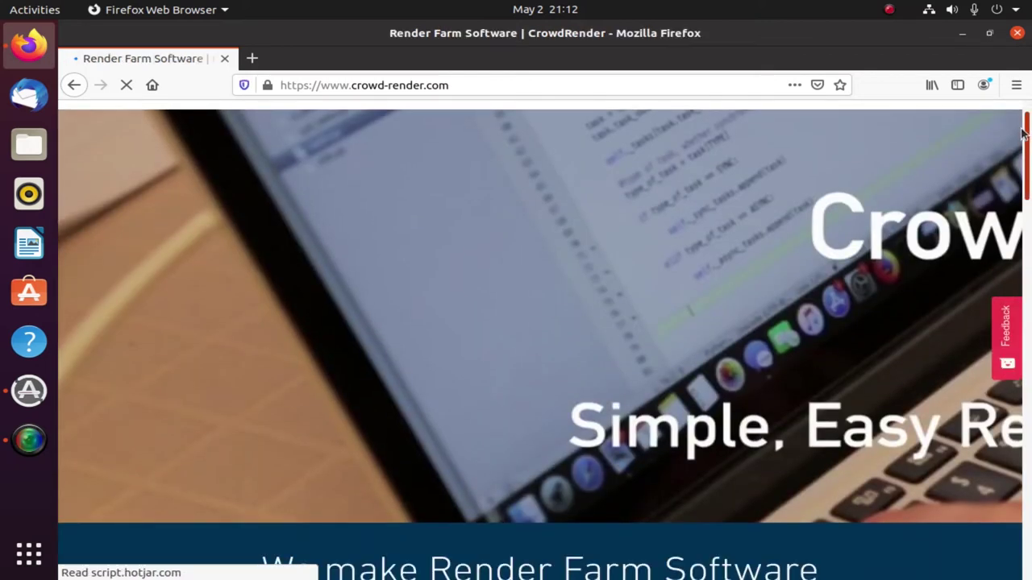
# Reach the CrowdRender add-on download page, log in with the existing account, and return to it.
pyautogui.moveTo(1029, 133); pyautogui.dragTo(1028, 290)
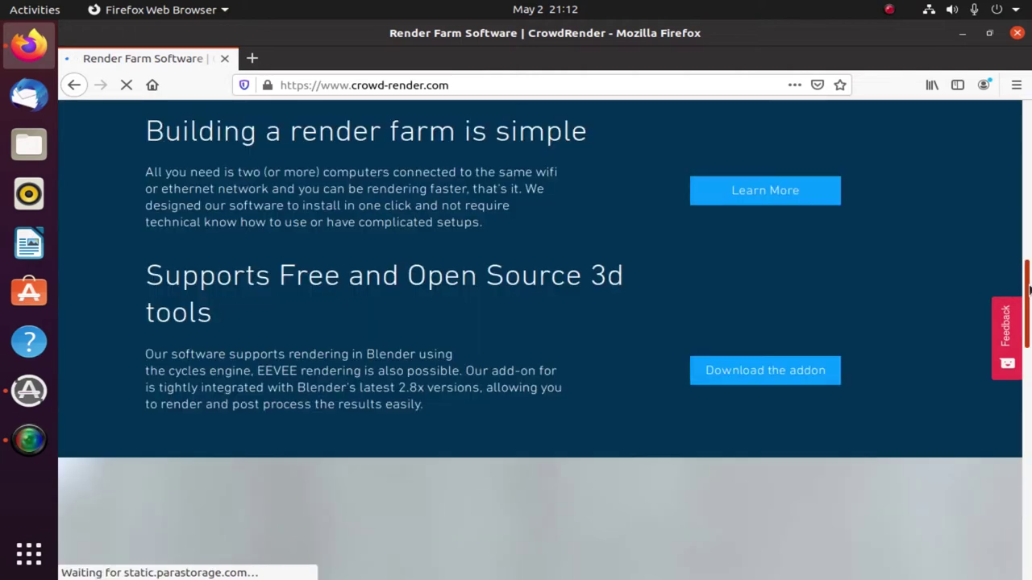
pyautogui.click(784, 378)
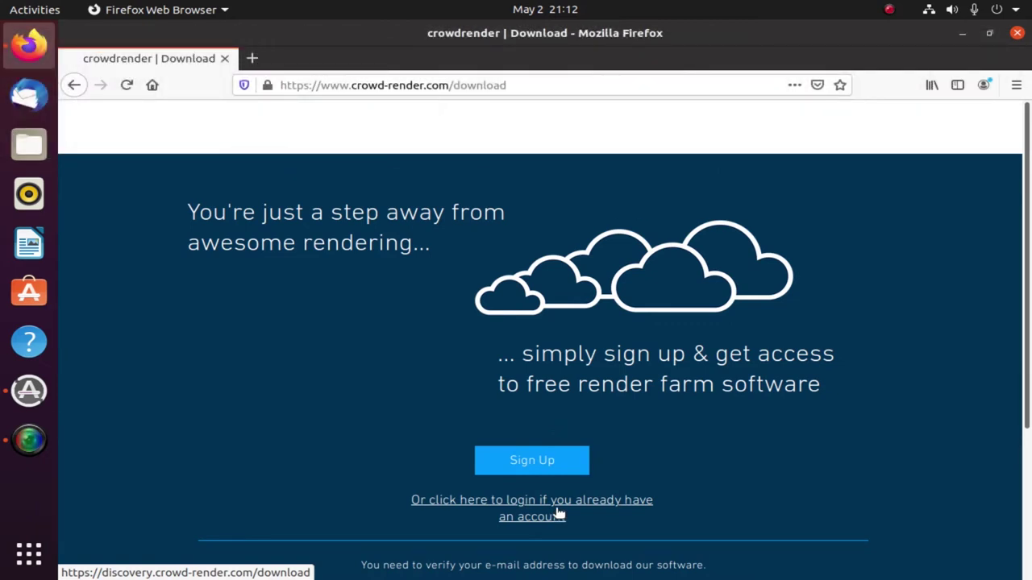
pyautogui.click(545, 513)
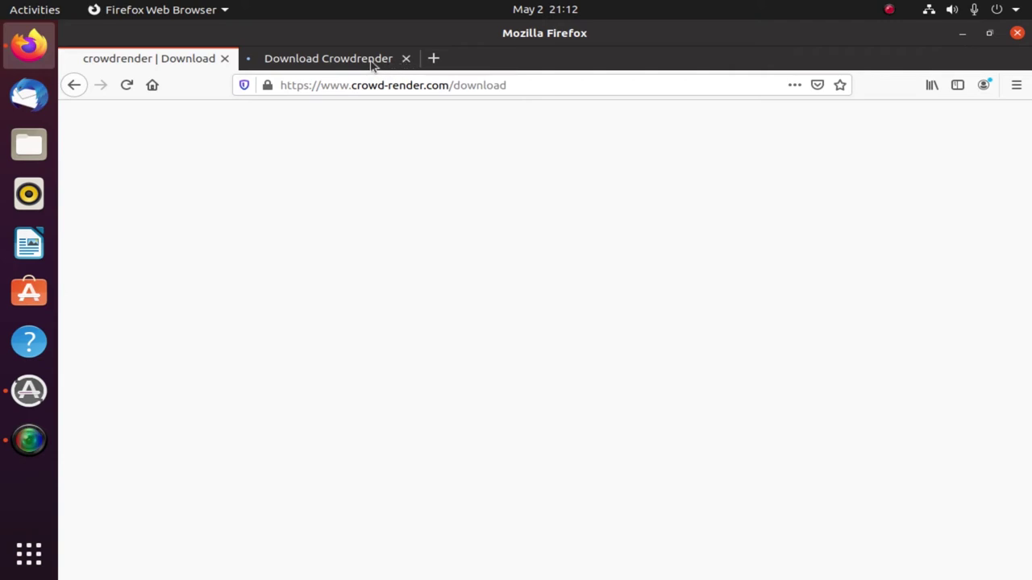
pyautogui.click(372, 61)
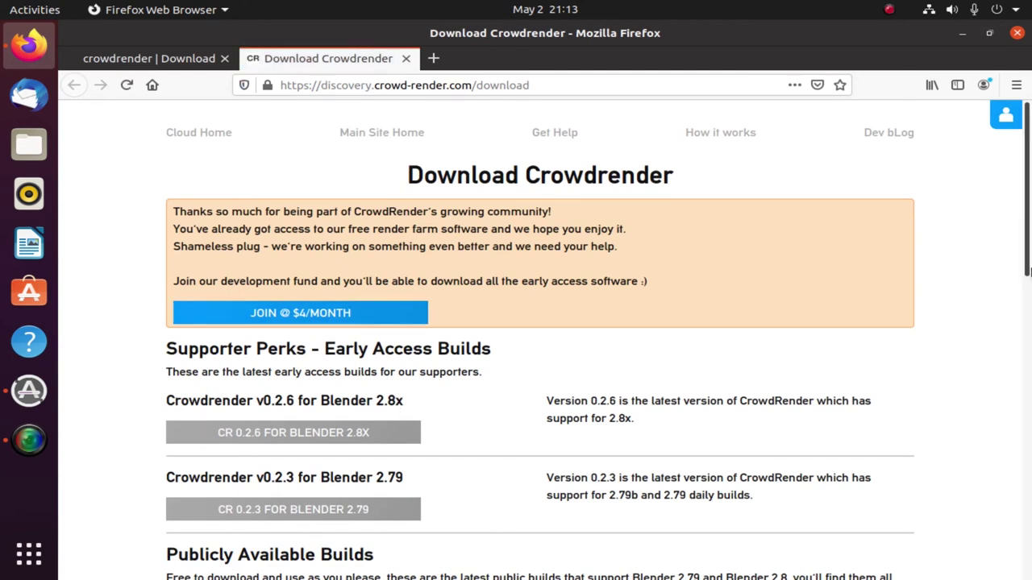
# Save the CR 0.2.2 for Blender 2.8X zip and open its containing folder.
pyautogui.scroll(-5, 1030, 246)
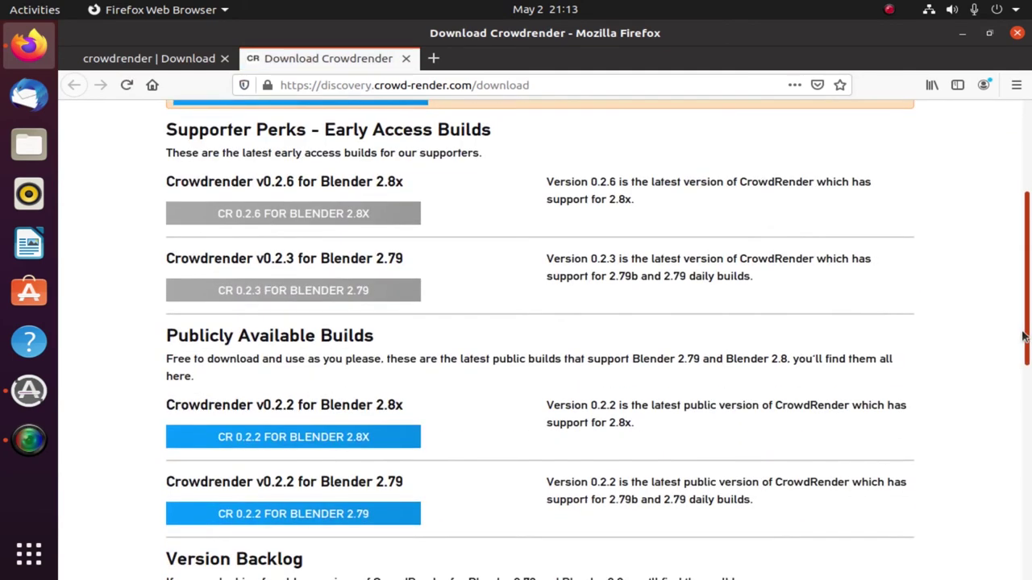
pyautogui.click(347, 440)
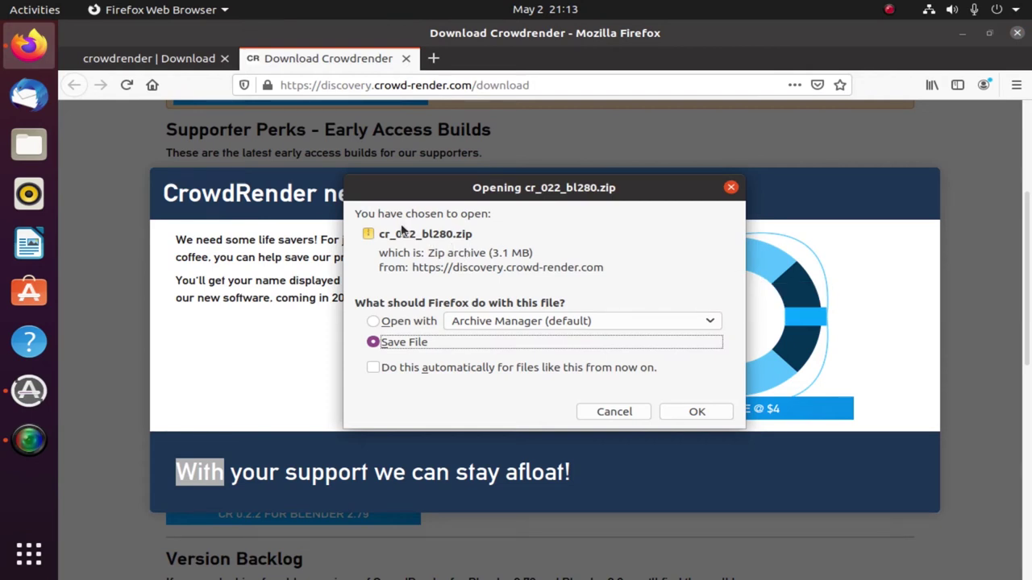
pyautogui.click(689, 412)
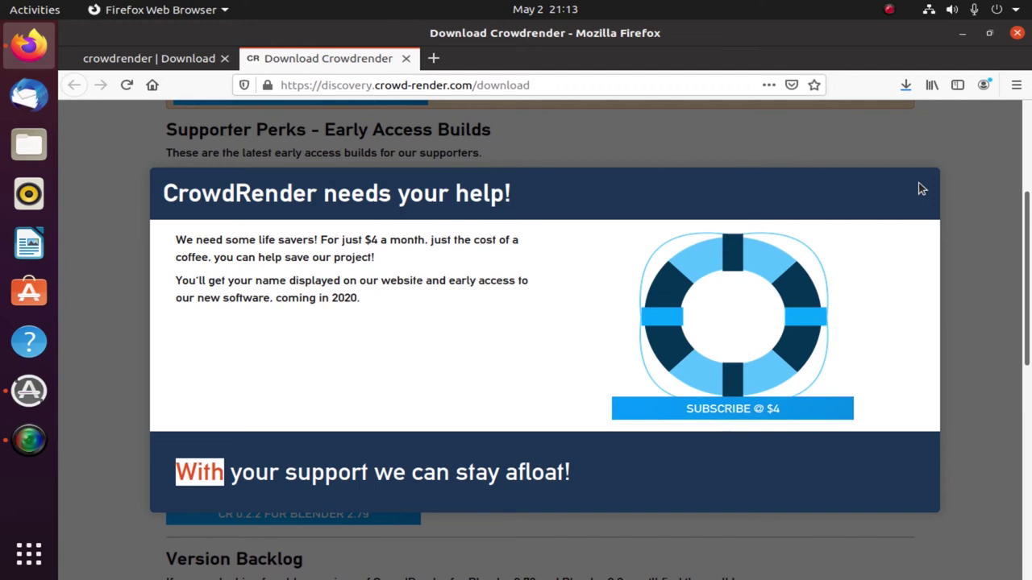
pyautogui.click(906, 81)
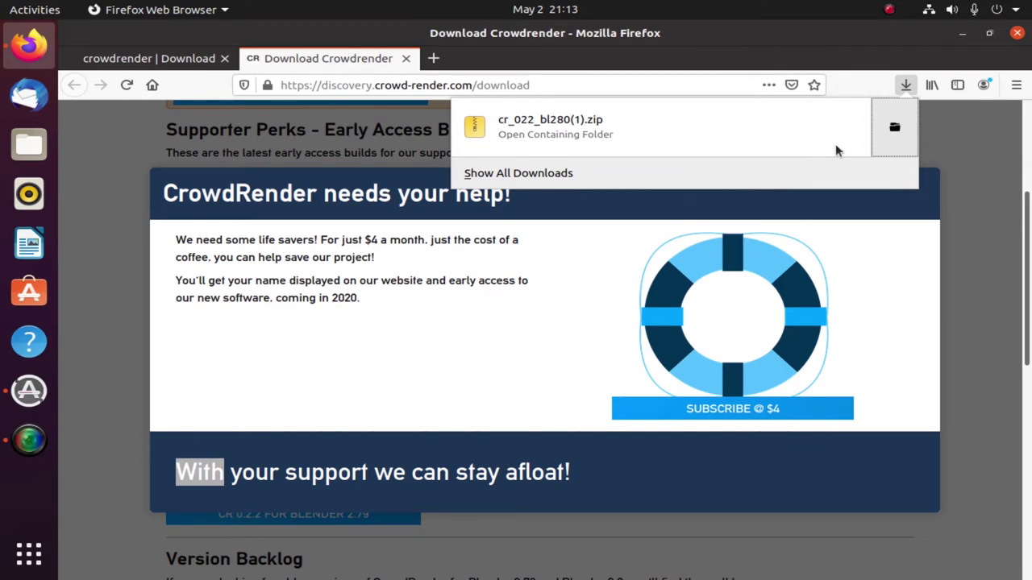
pyautogui.click(894, 127)
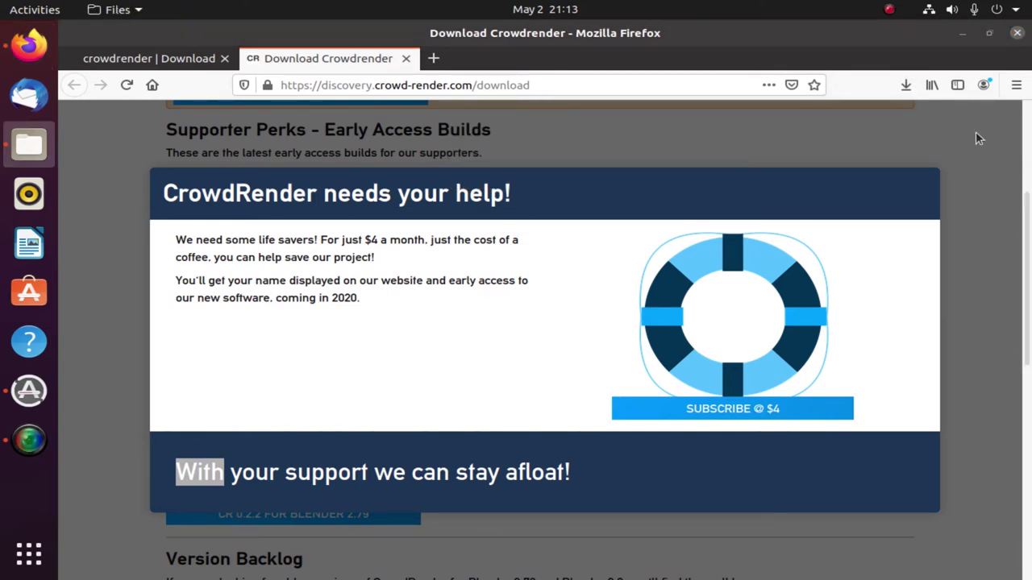
# Check the zip in Downloads, close that Files window, and quit Firefox with both tabs.
pyautogui.moveTo(500, 176)
pyautogui.mouseDown()
pyautogui.moveTo(651, 216)
pyautogui.moveTo(431, 263)
pyautogui.moveTo(492, 228)
pyautogui.mouseUp()
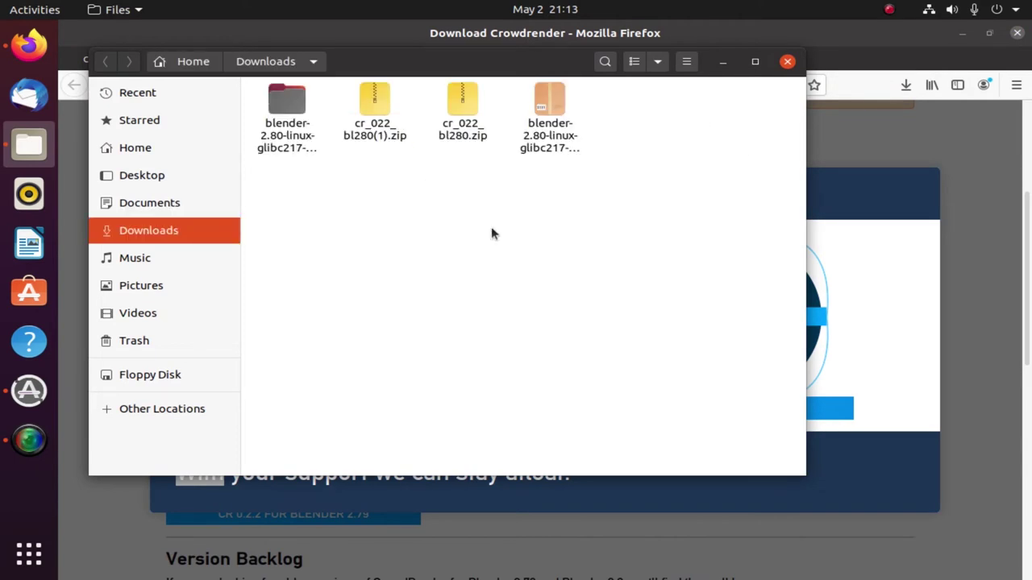
pyautogui.moveTo(461, 174); pyautogui.dragTo(383, 144)
pyautogui.click(787, 62)
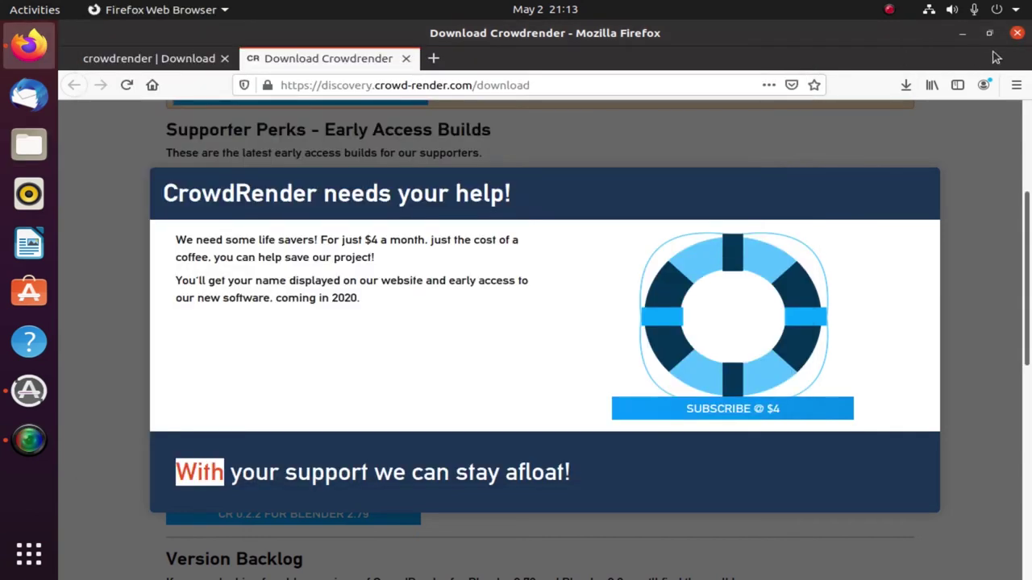
pyautogui.click(1017, 33)
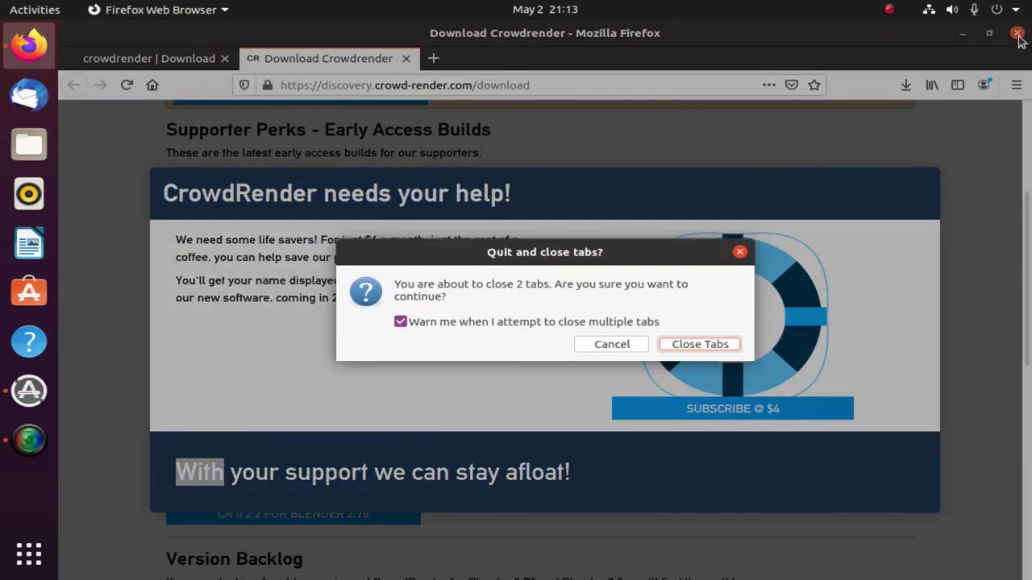
pyautogui.click(686, 345)
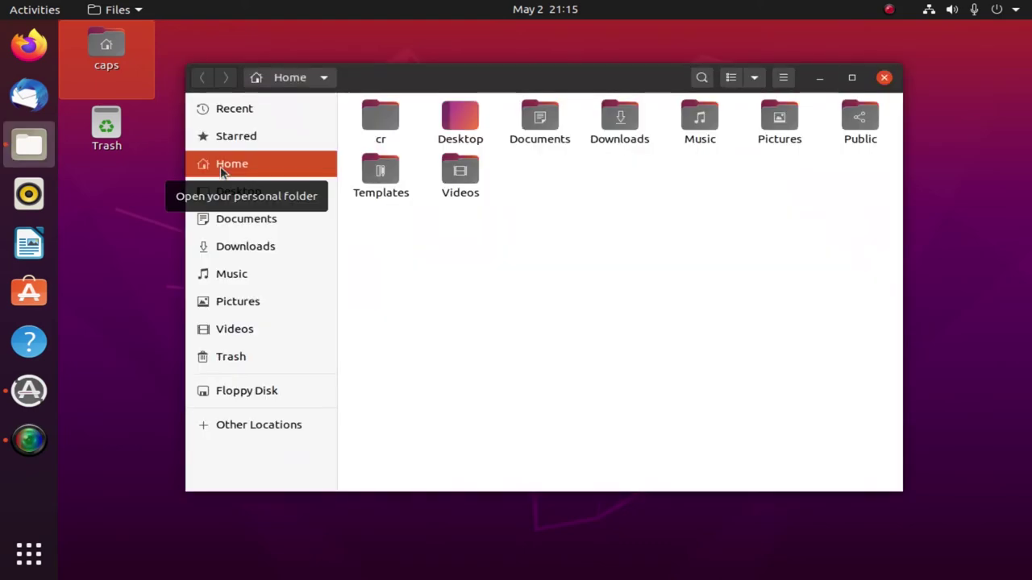
# Go into Downloads and the extracted Blender 2.80 folder, then run the blender executable.
pyautogui.doubleClick(621, 127)
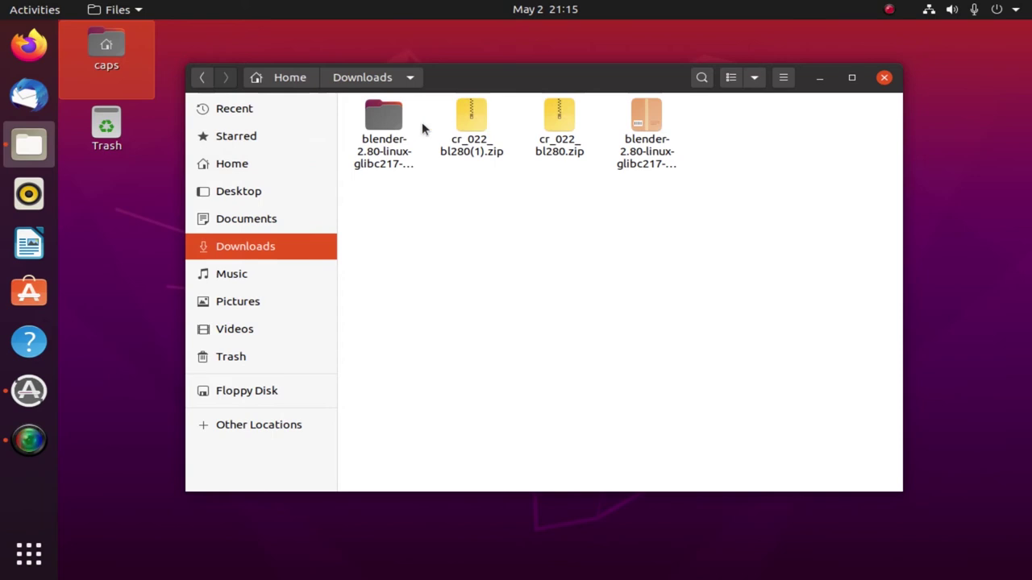
pyautogui.doubleClick(370, 127)
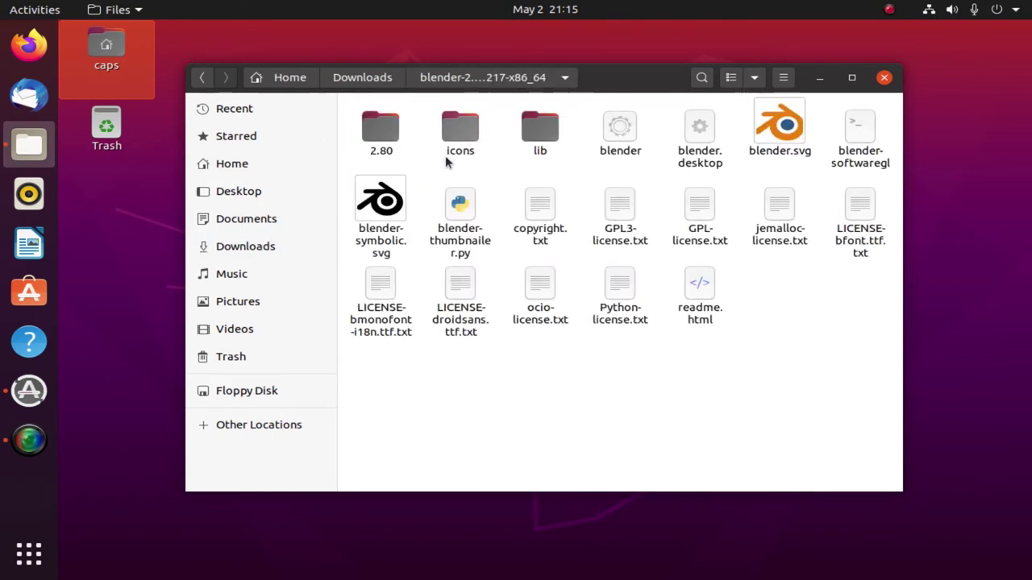
pyautogui.click(619, 129)
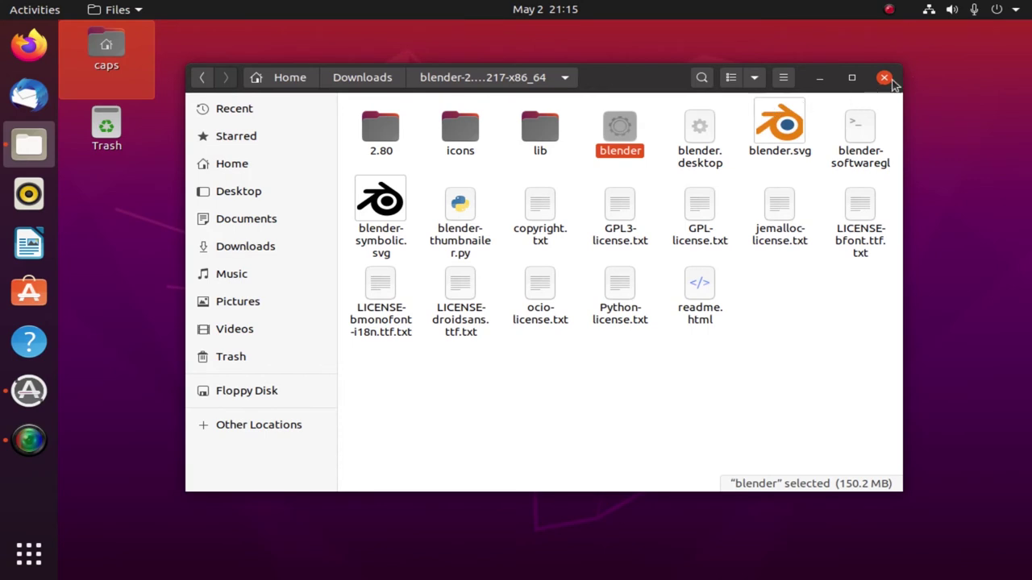
pyautogui.doubleClick(630, 137)
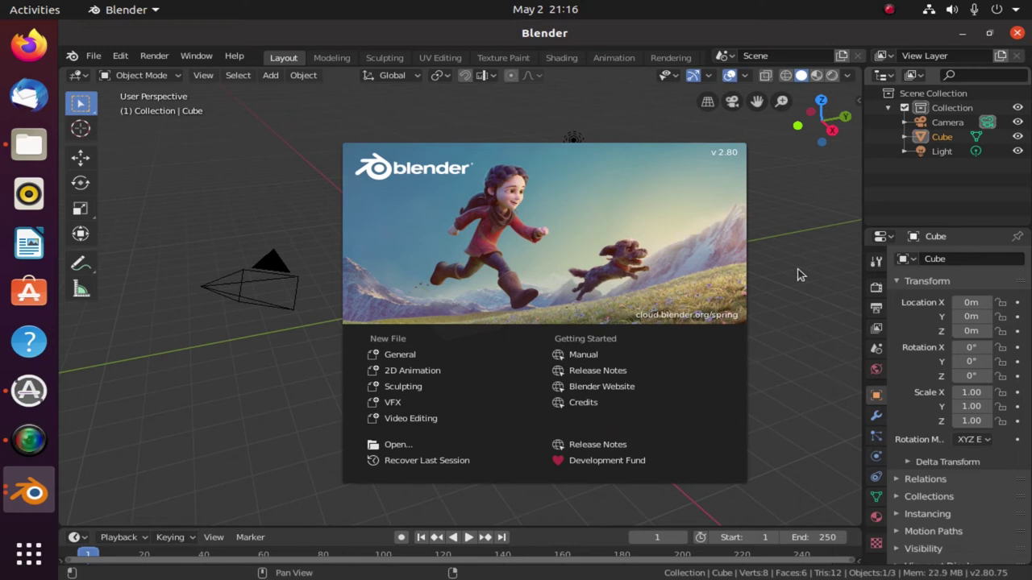
# Install cr_022_bl280(1).zip from Downloads through Preferences > Add-ons > Install.
pyautogui.click(715, 132)
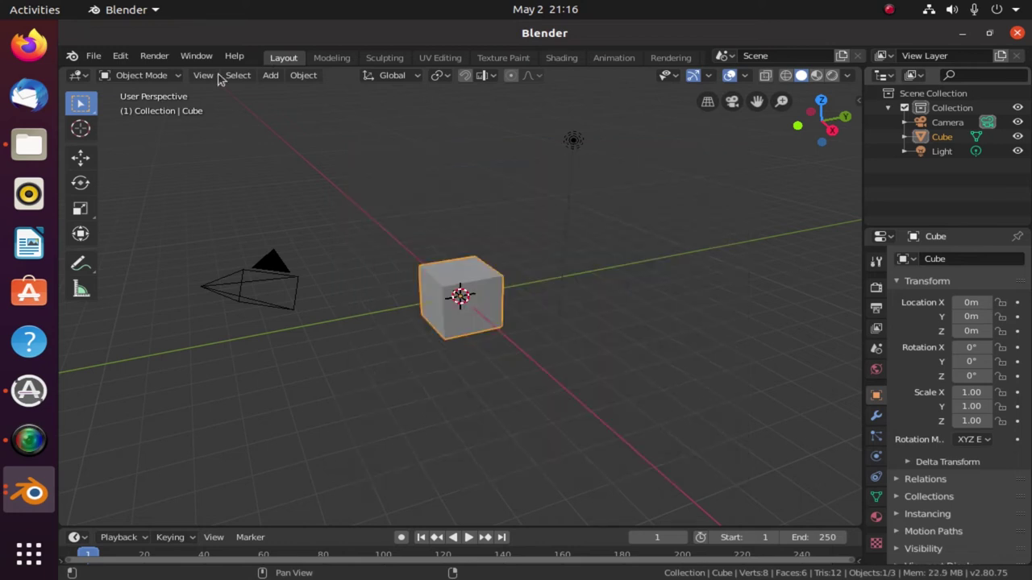
pyautogui.click(123, 58)
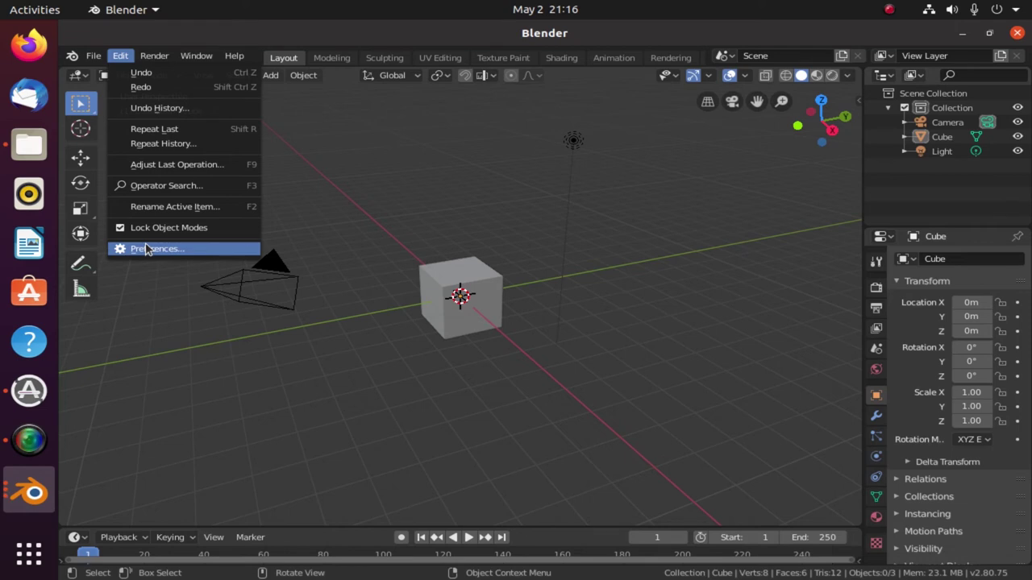
pyautogui.click(147, 249)
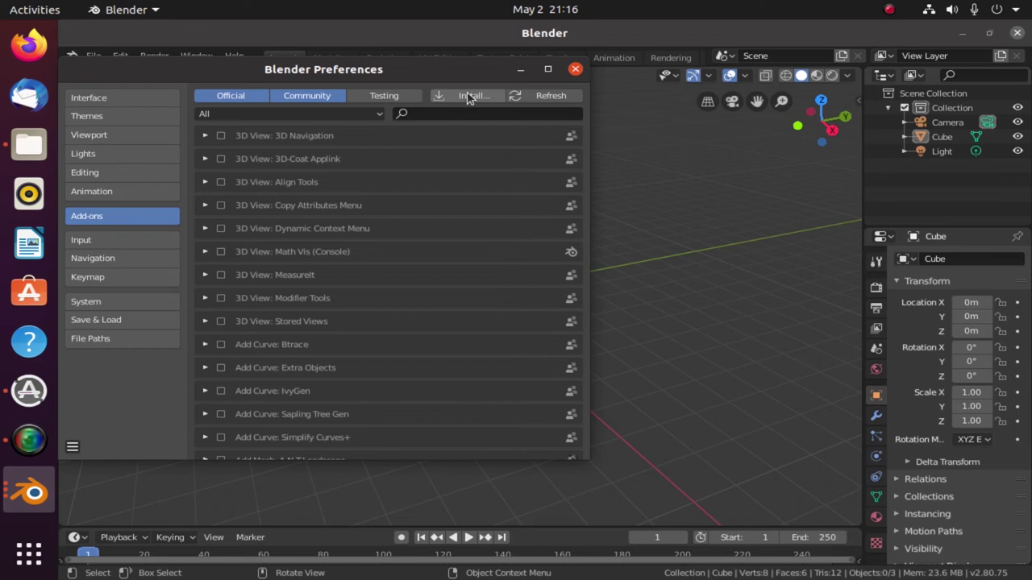
pyautogui.click(469, 98)
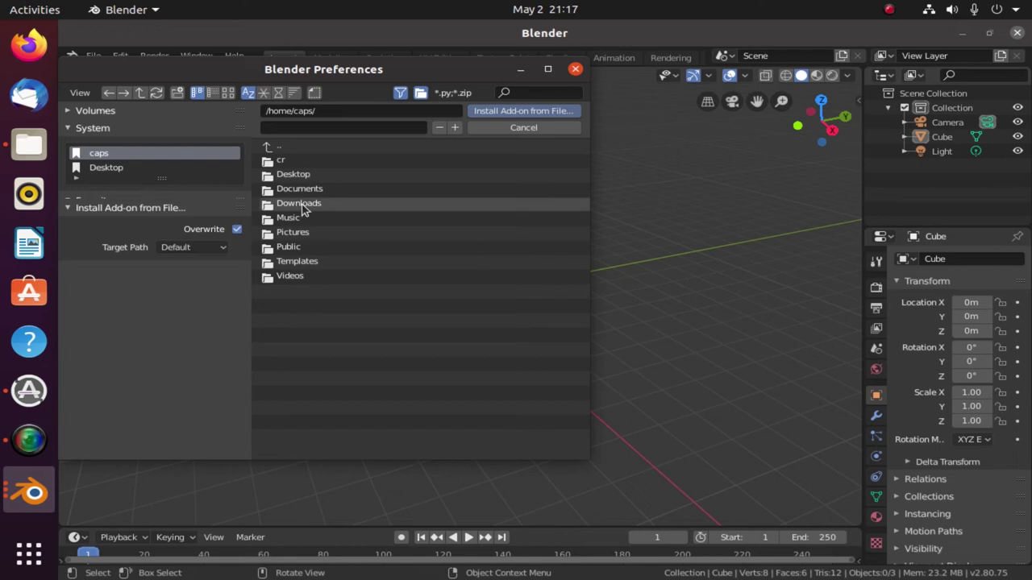
pyautogui.click(303, 208)
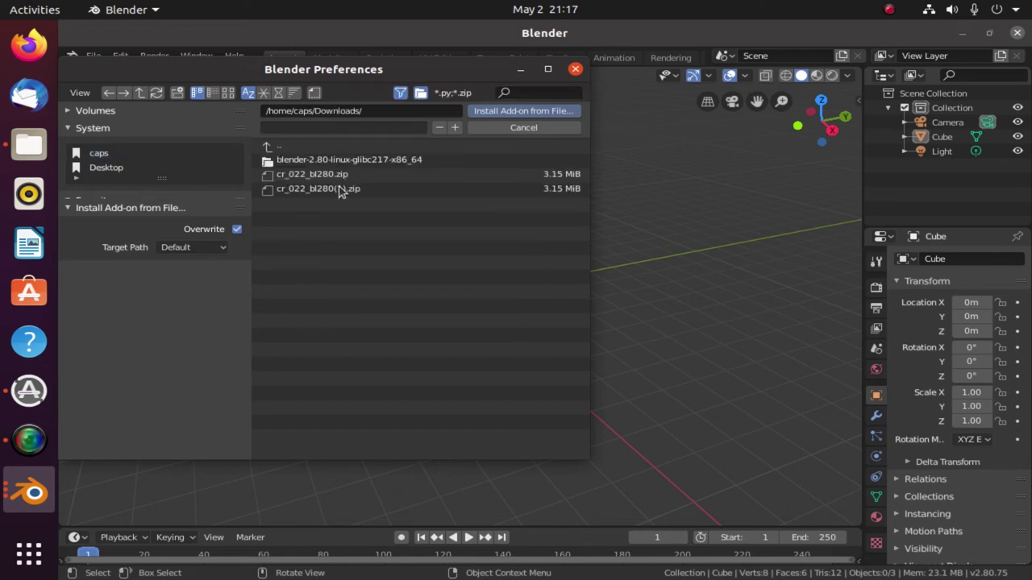
pyautogui.click(325, 190)
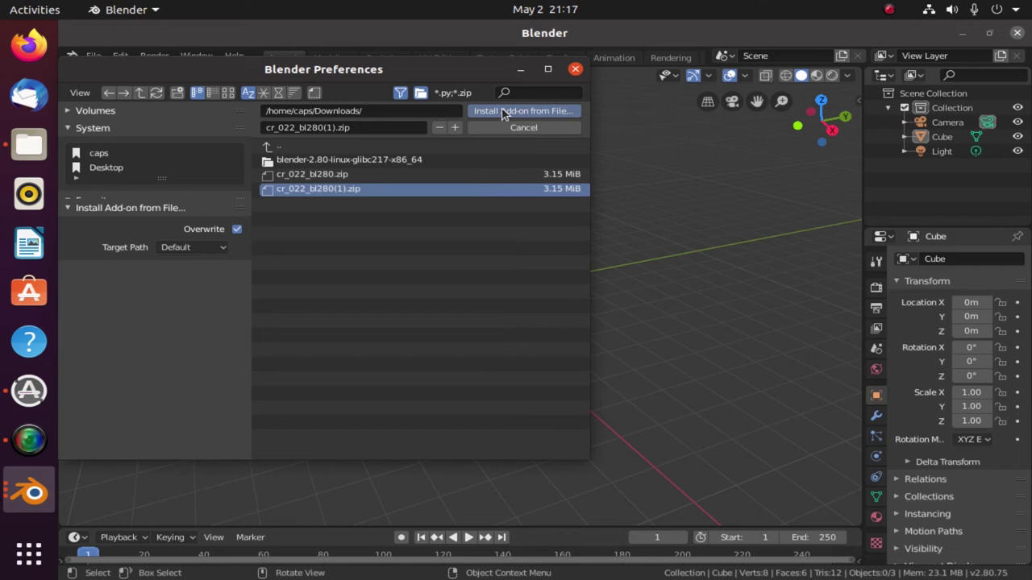
pyautogui.click(501, 110)
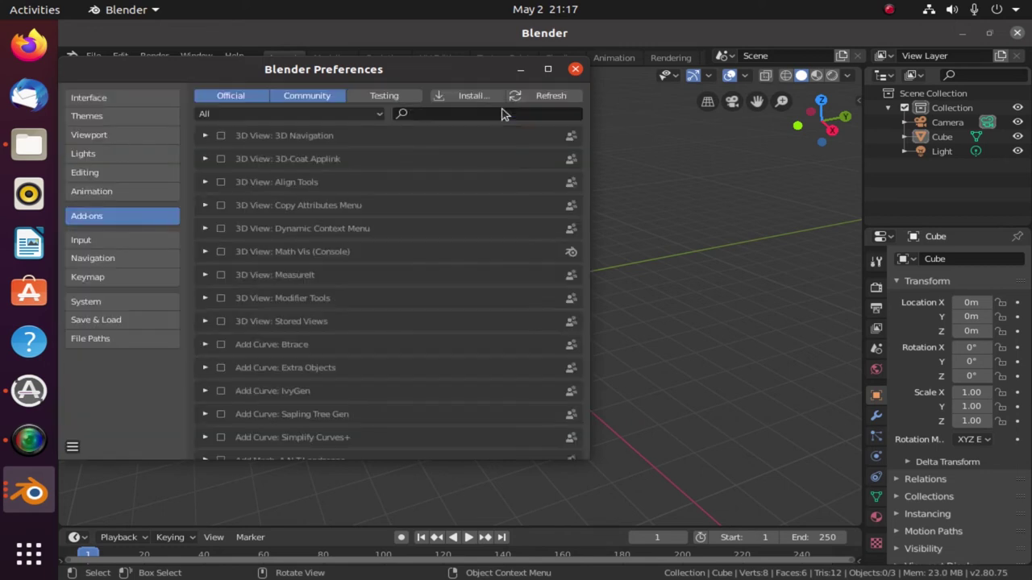
pyautogui.hotkey('alt', 'Tab')
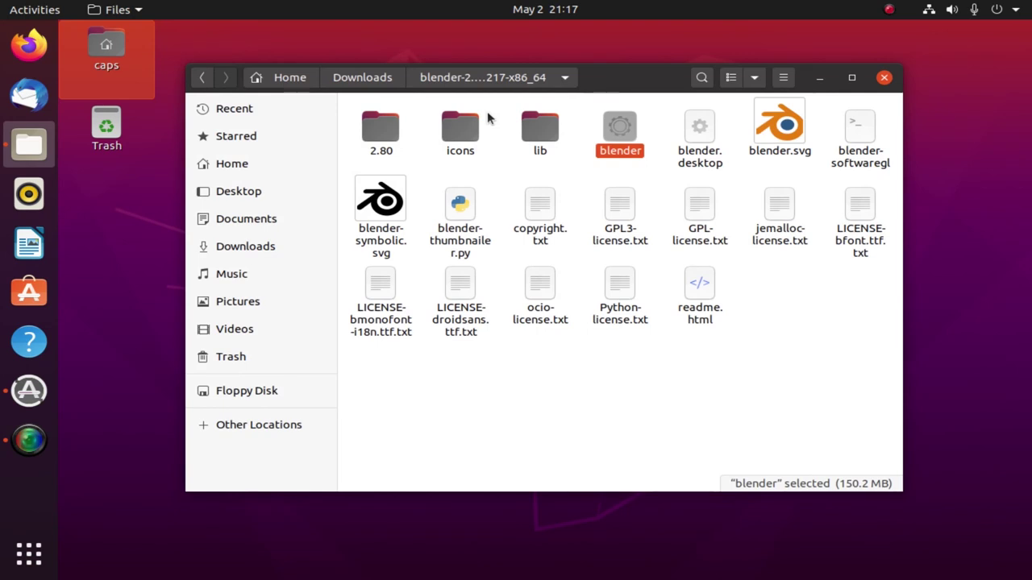
# Relaunch Blender 2.80 from the blender executable in the extracted folder.
pyautogui.doubleClick(631, 138)
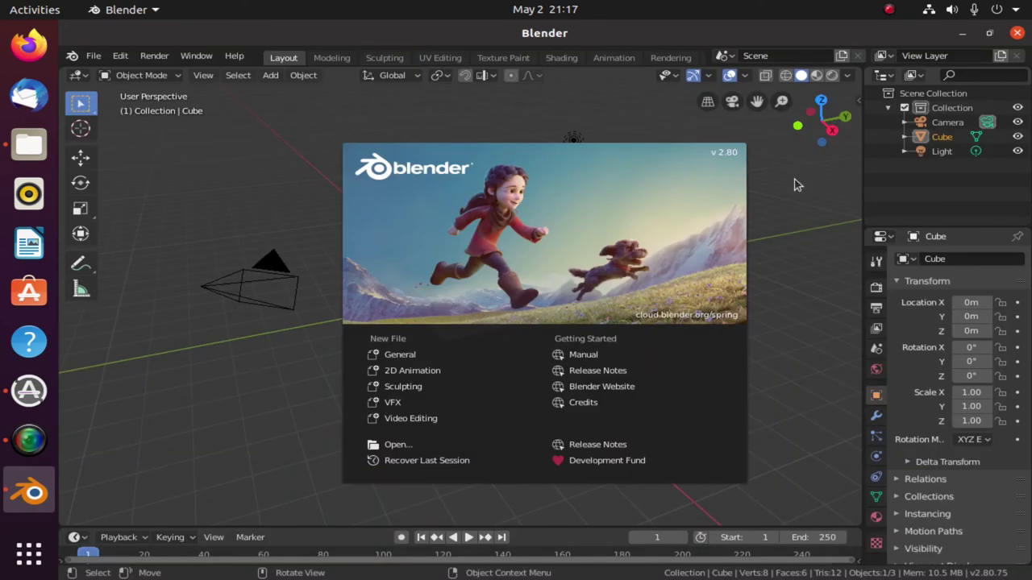
# Dismiss the splash screen, deselect the cube, and open Blender Preferences.
pyautogui.click(772, 297)
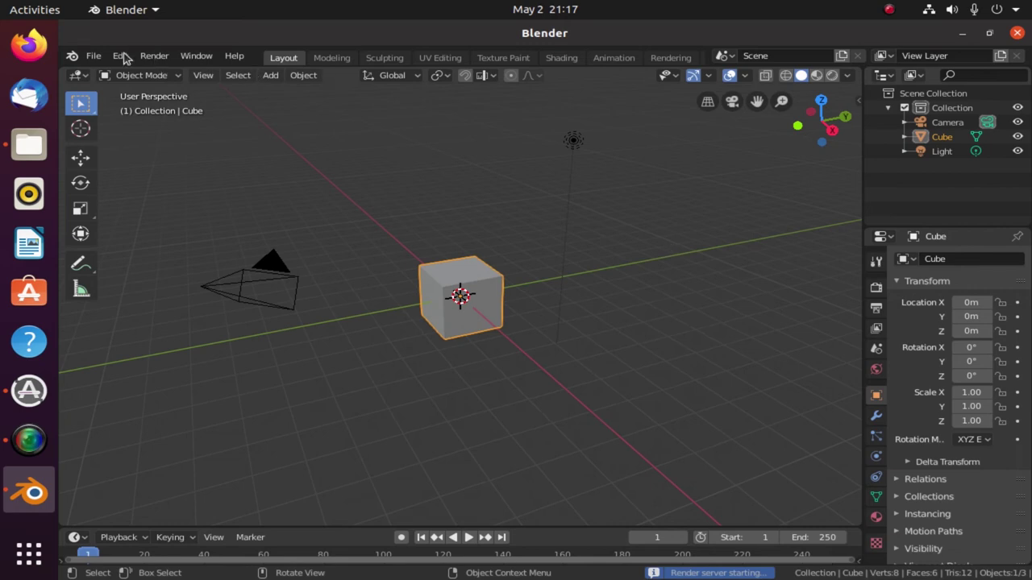
pyautogui.hotkey('alt', 'a')
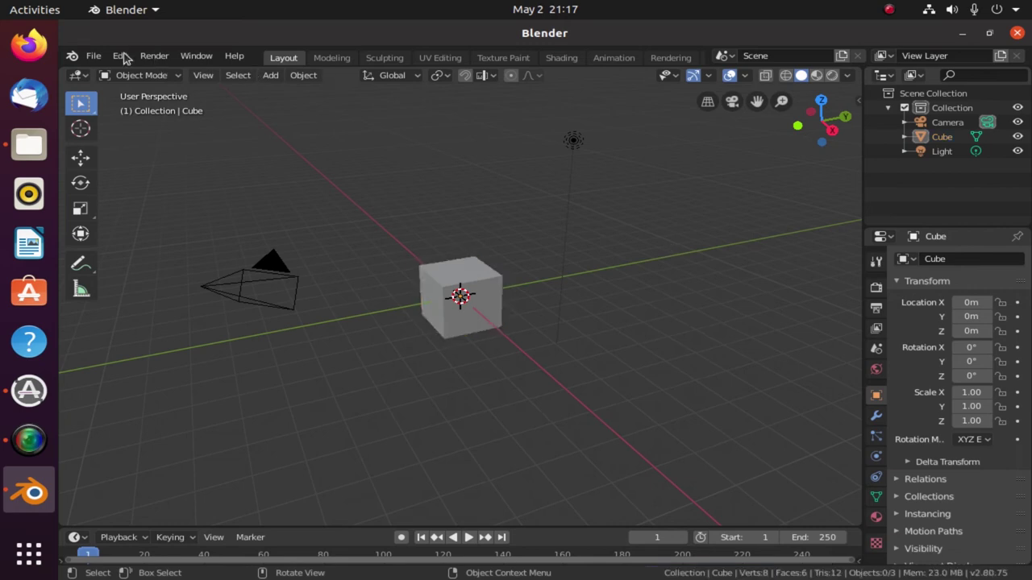
pyautogui.click(121, 56)
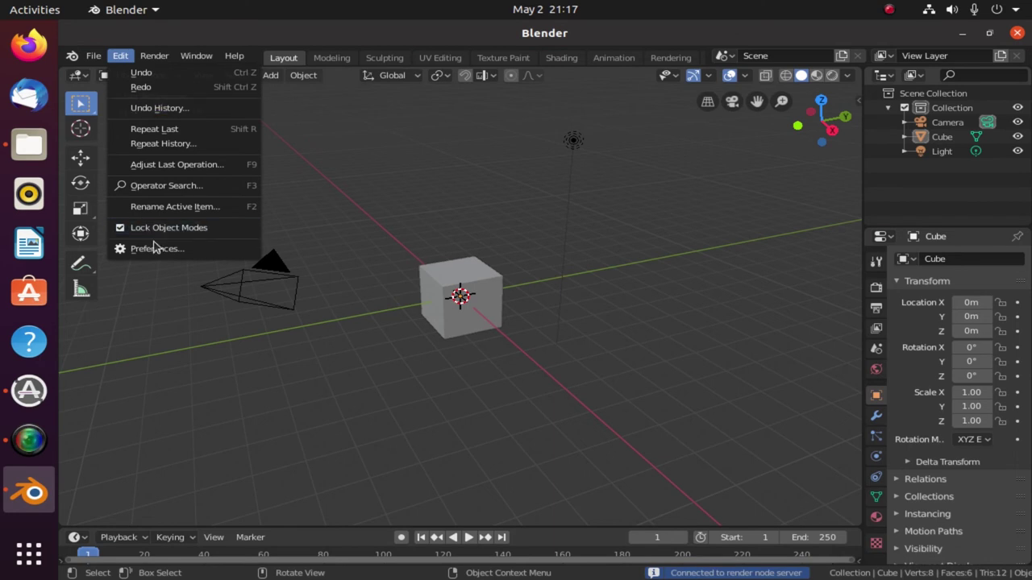
pyautogui.click(157, 248)
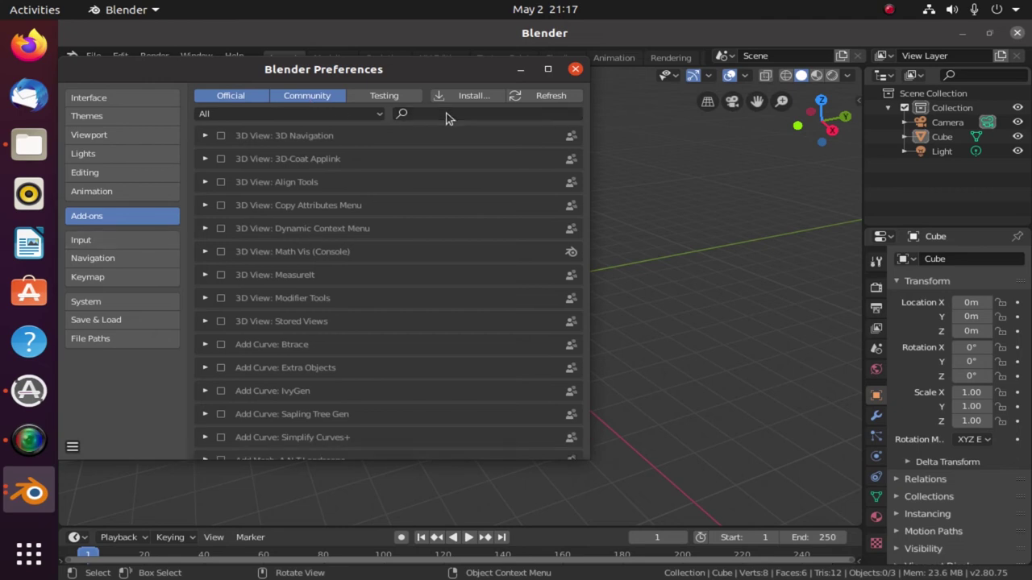
# Search add-ons for 'crowd', expand Render: CrowdRender, and request its removal.
pyautogui.click(444, 112)
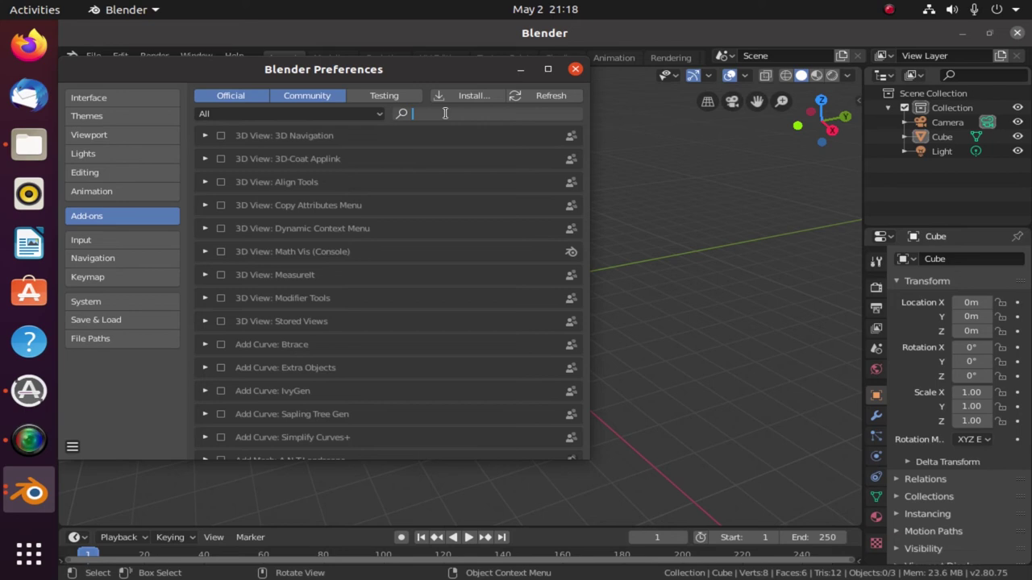
pyautogui.write('crowd')
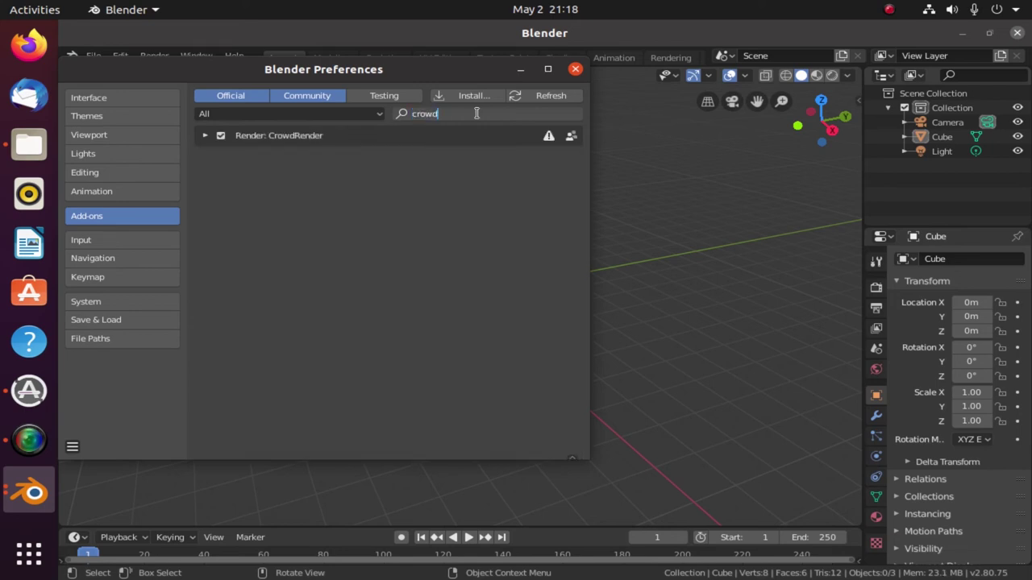
pyautogui.click(208, 139)
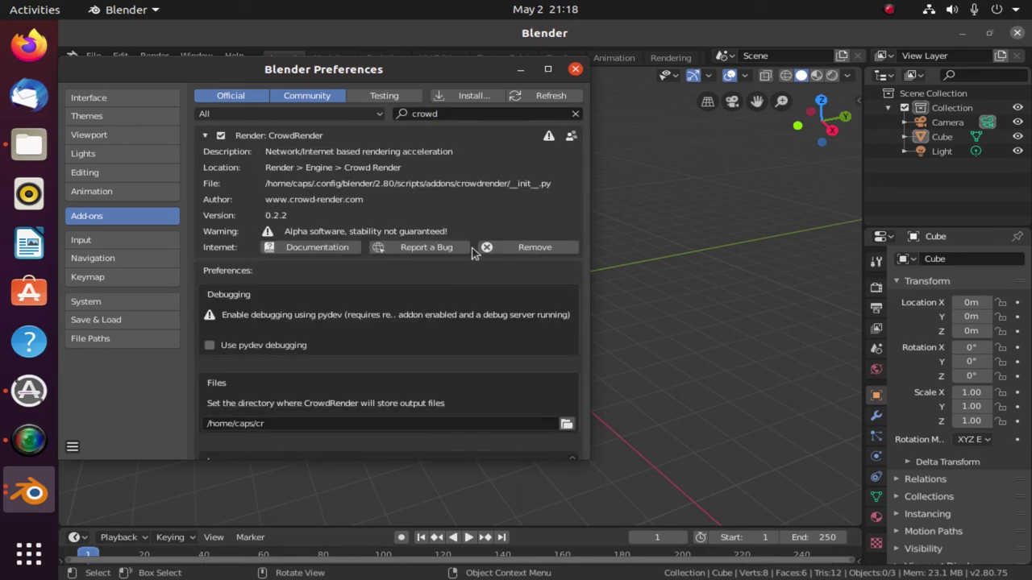
pyautogui.click(499, 253)
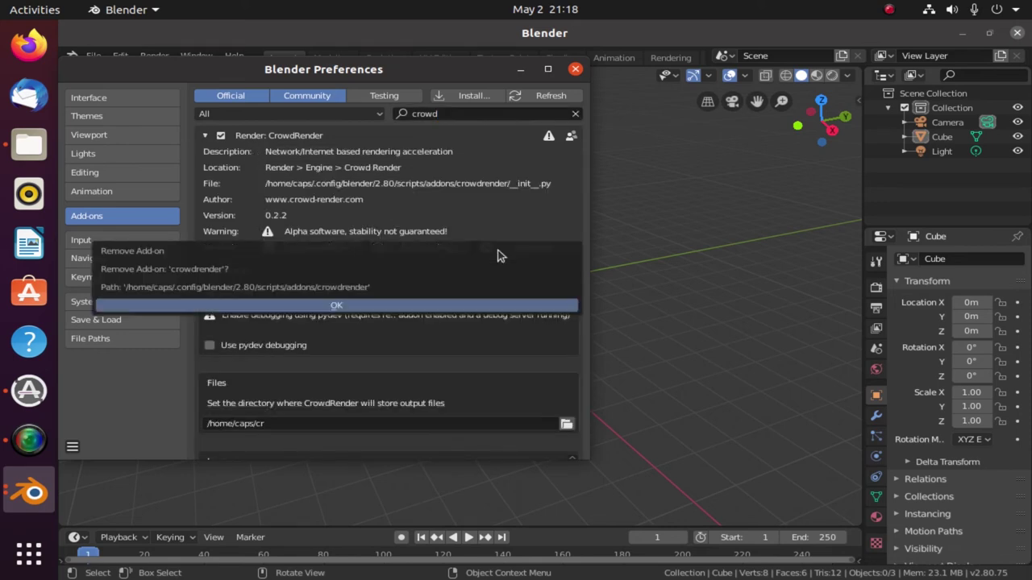
# Confirm removal of the CrowdRender add-on and clear the add-on search.
pyautogui.click(398, 310)
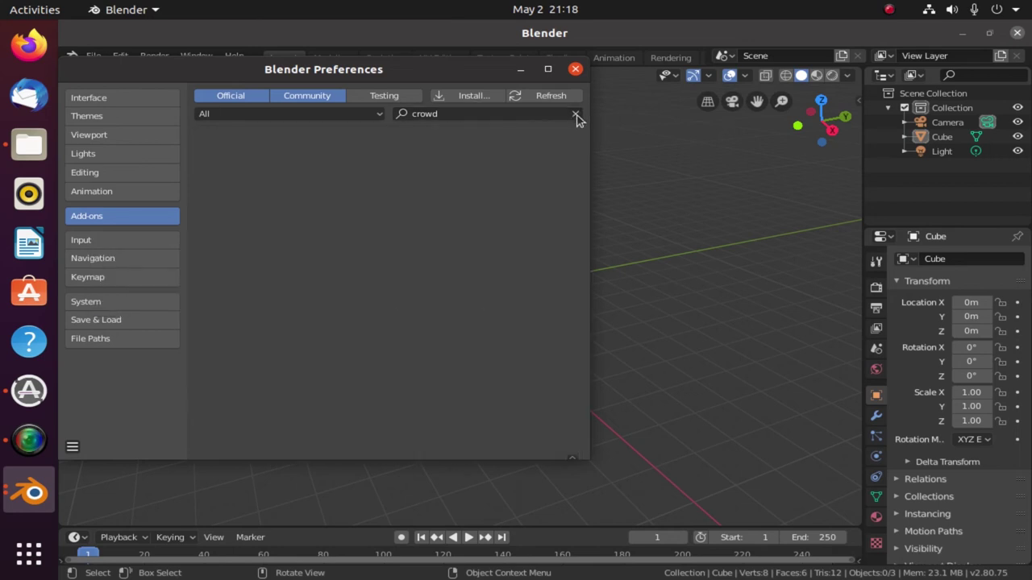
pyautogui.click(574, 114)
pyautogui.click(447, 113)
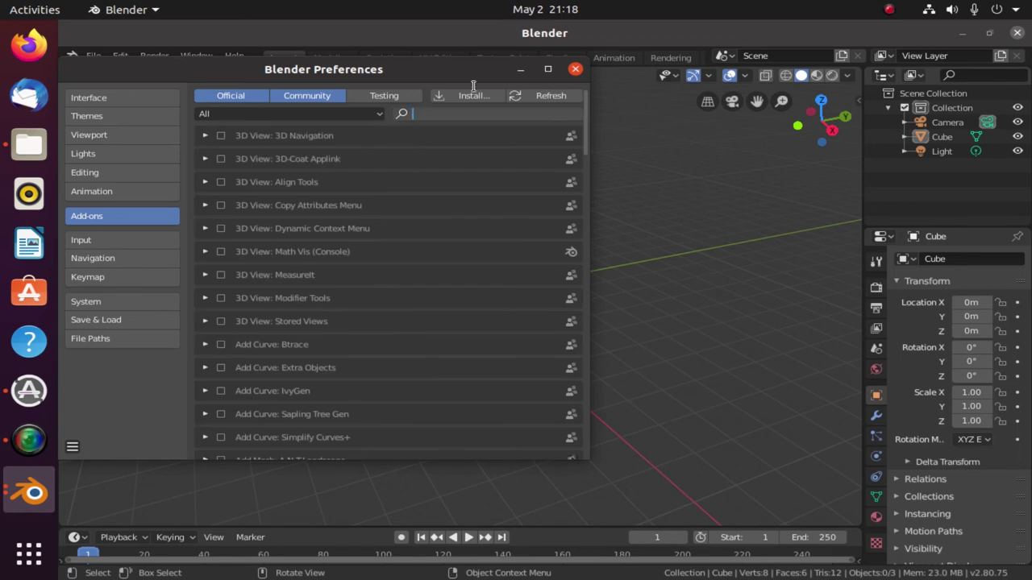
pyautogui.click(476, 97)
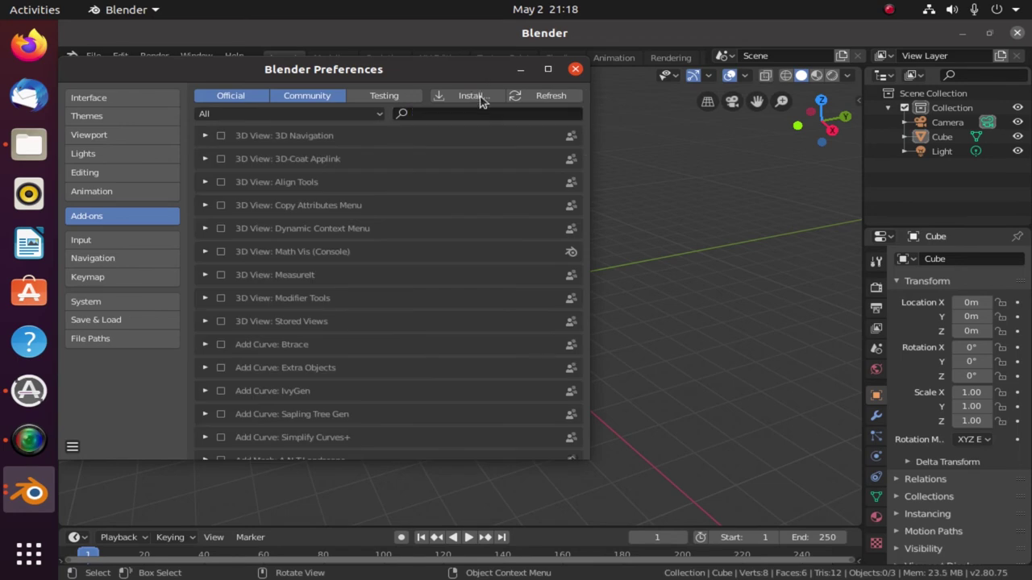
# Install cr_022_bl280(1).zip from Downloads, enable CrowdRender, and close Preferences.
pyautogui.click(476, 97)
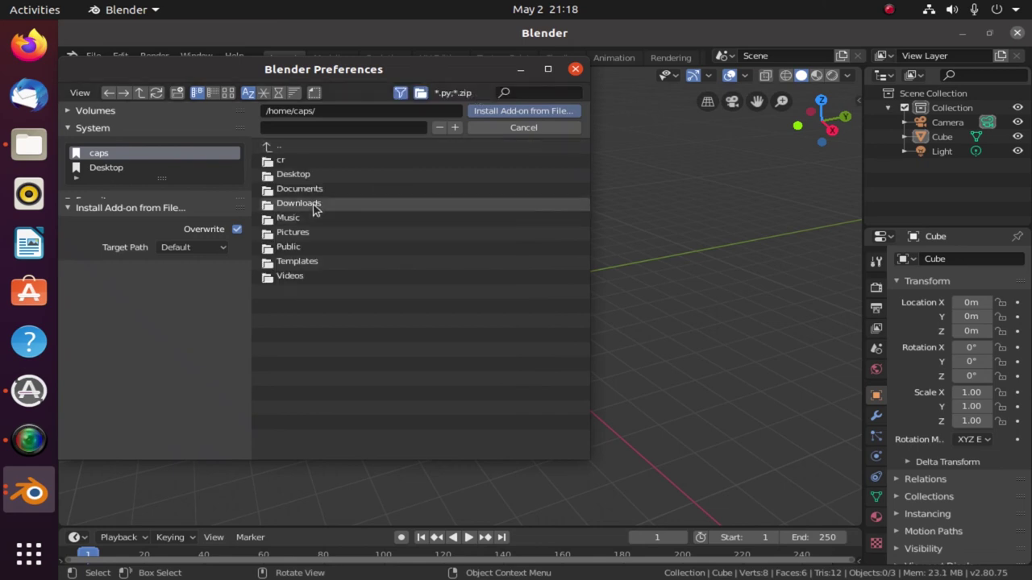
pyautogui.click(298, 203)
pyautogui.click(334, 190)
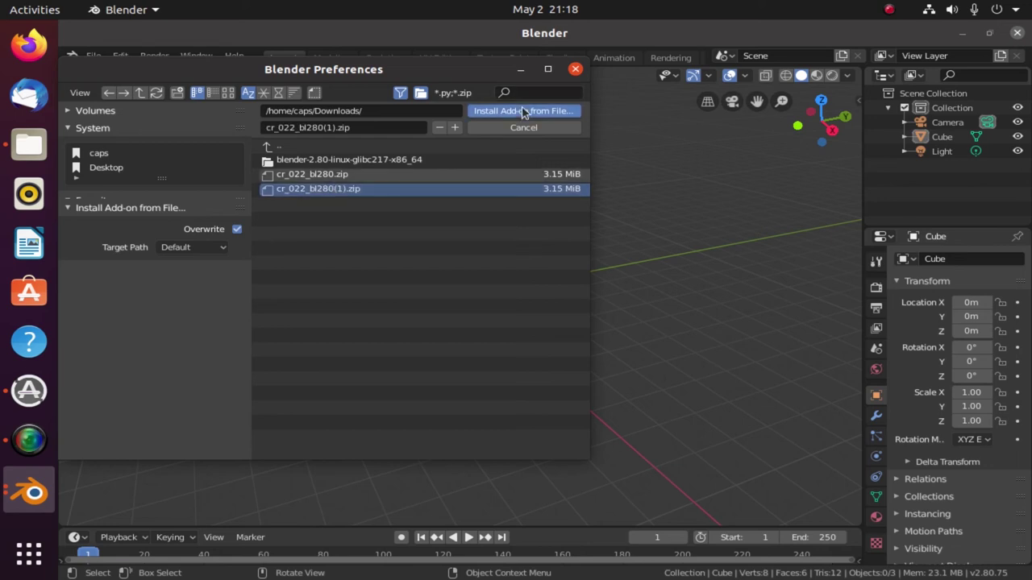
pyautogui.click(524, 111)
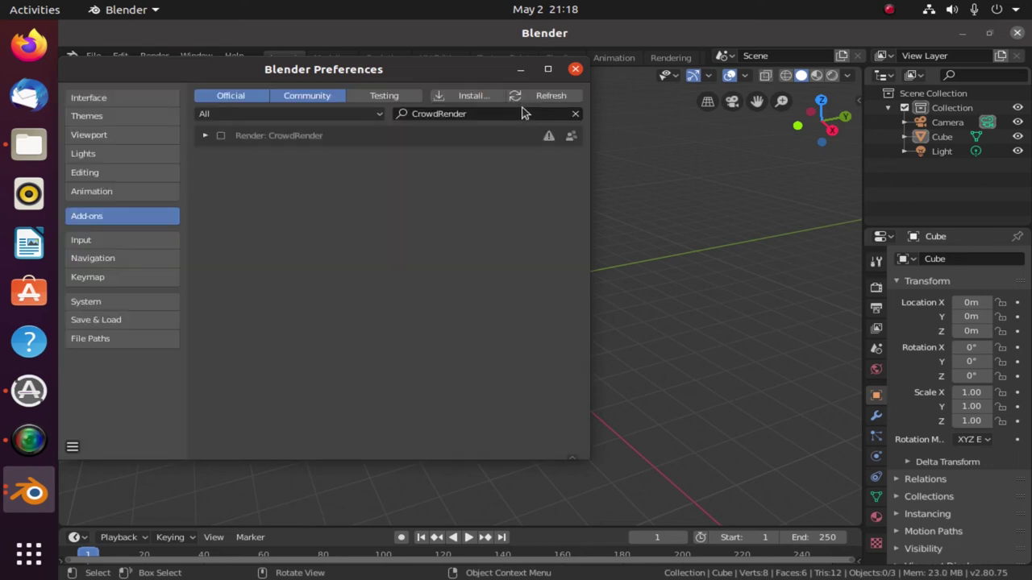
pyautogui.click(221, 137)
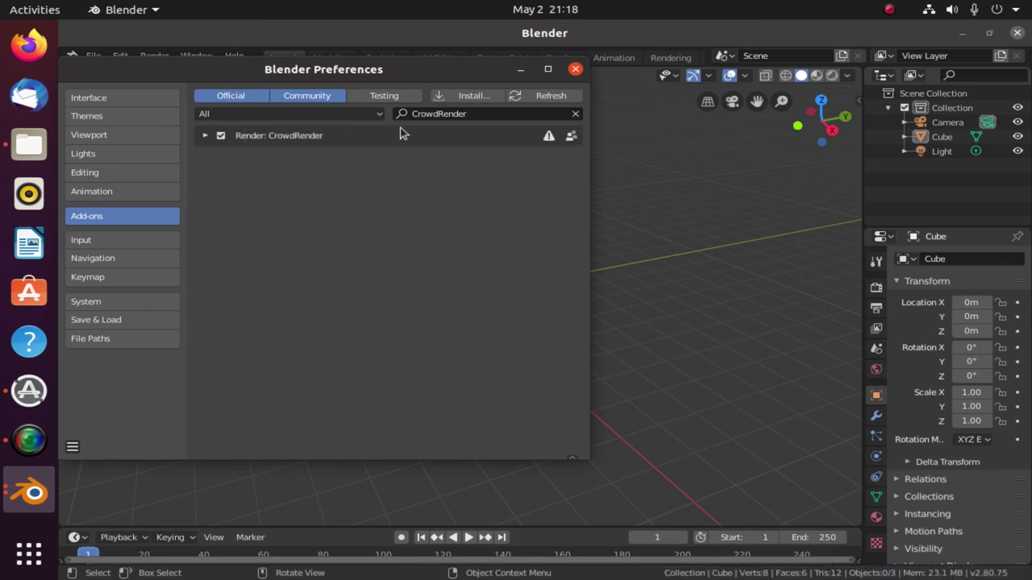
pyautogui.click(576, 69)
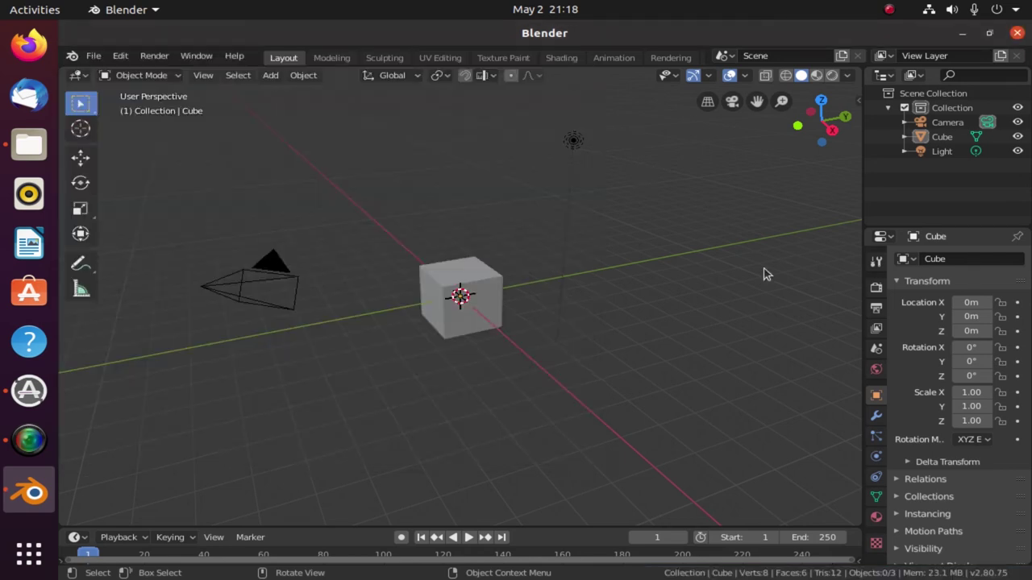
# Show Render Properties and move the Crowdrender panel above Ambient Occlusion.
pyautogui.click(877, 291)
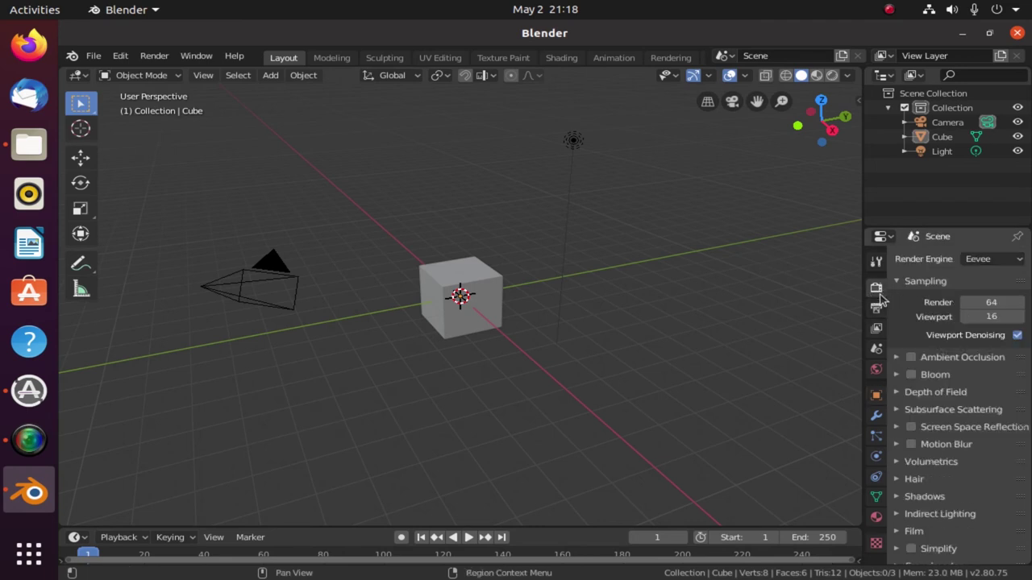
pyautogui.moveTo(1028, 416)
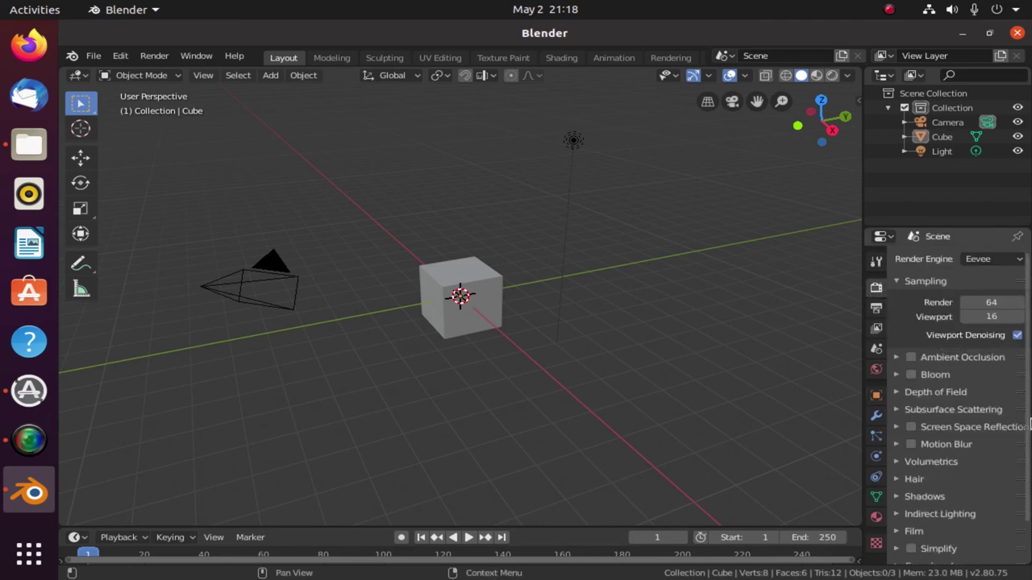
pyautogui.scroll(-1, 1028, 453)
pyautogui.scroll(-1, 1029, 457)
pyautogui.moveTo(1019, 532); pyautogui.dragTo(1015, 323)
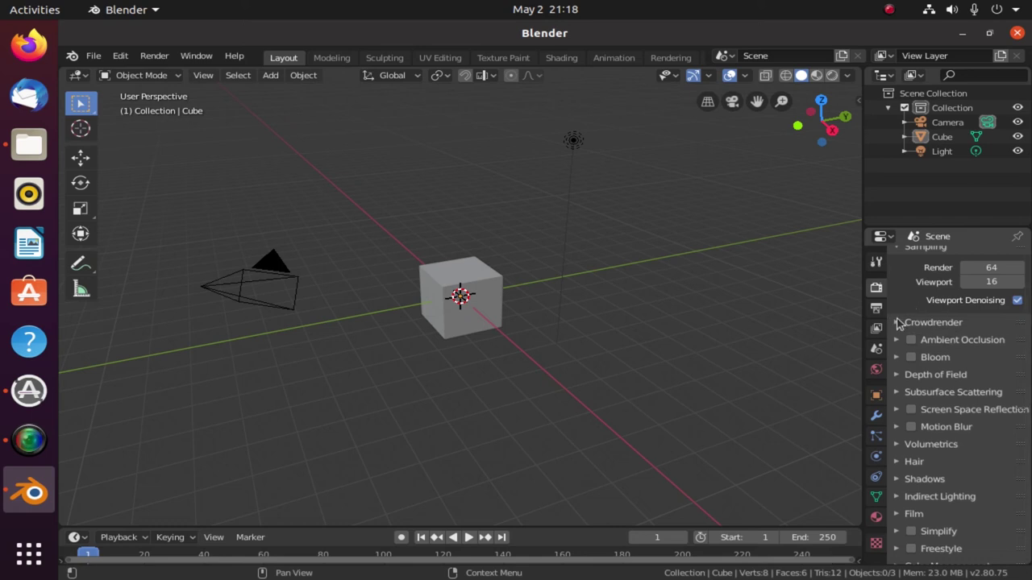
# Expand the Crowdrender panel, start the add-on, and bring the login fields into view.
pyautogui.click(898, 322)
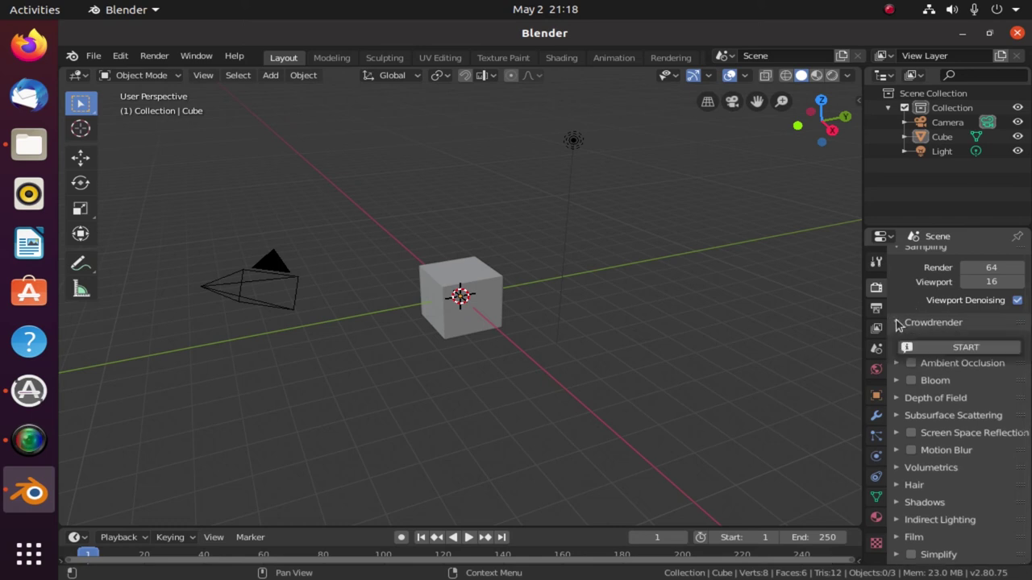
pyautogui.click(971, 348)
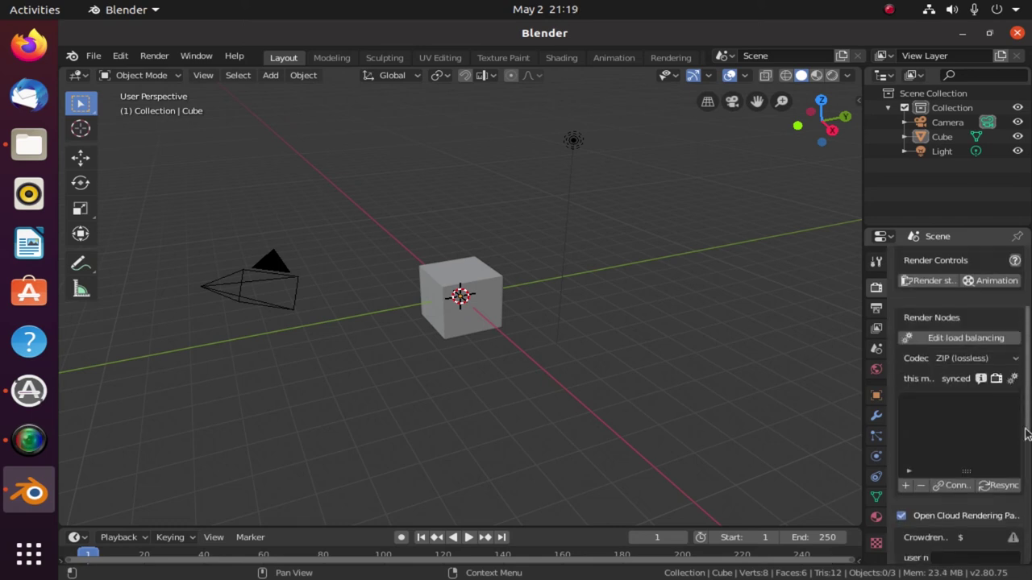
pyautogui.scroll(-5, 1020, 463)
pyautogui.scroll(-3, 1019, 471)
pyautogui.scroll(-2, 1004, 403)
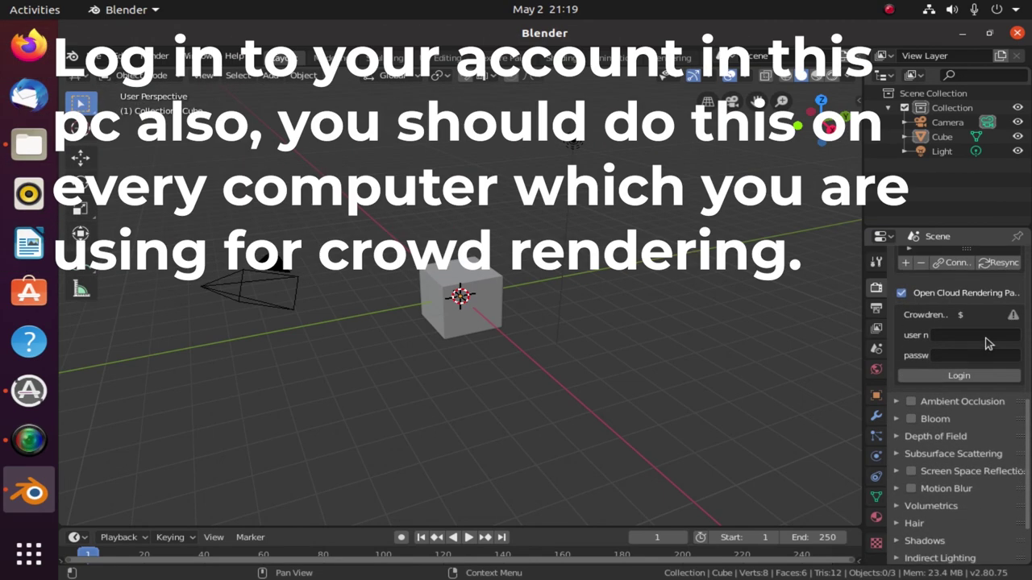
# Enter the account e-mail and password in the Crowdrender panel and log in.
pyautogui.click(984, 336)
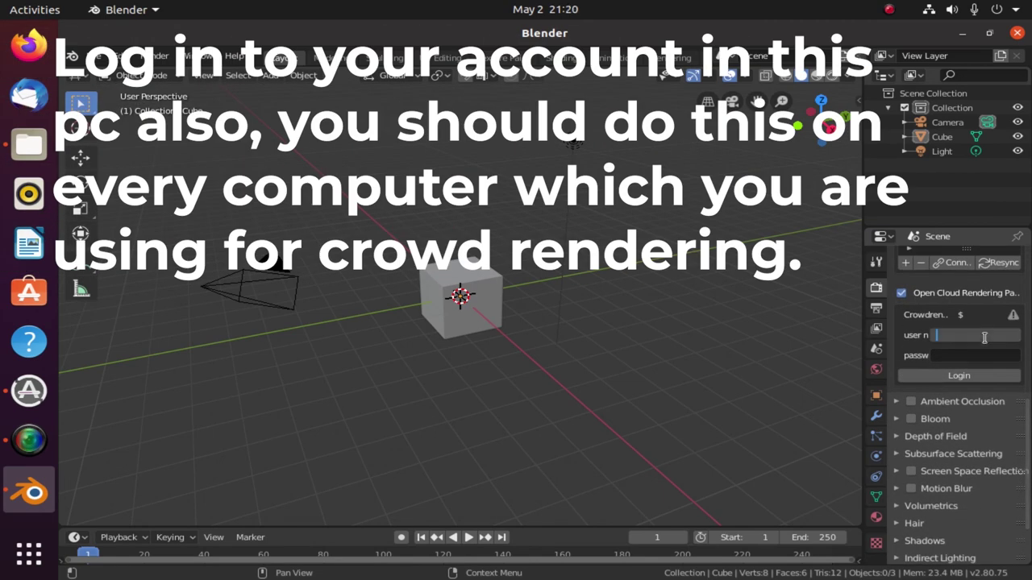
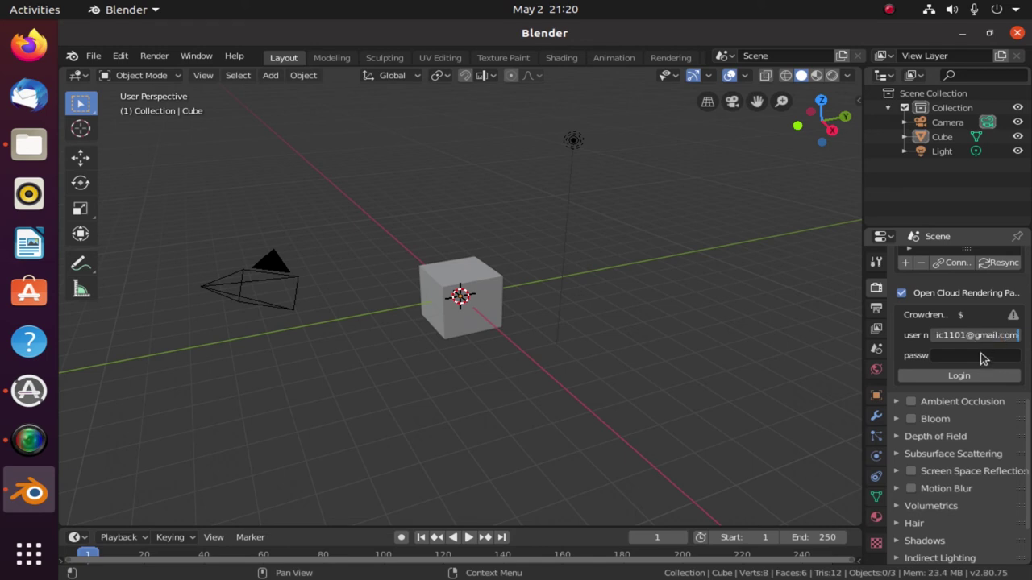
pyautogui.press('Return')
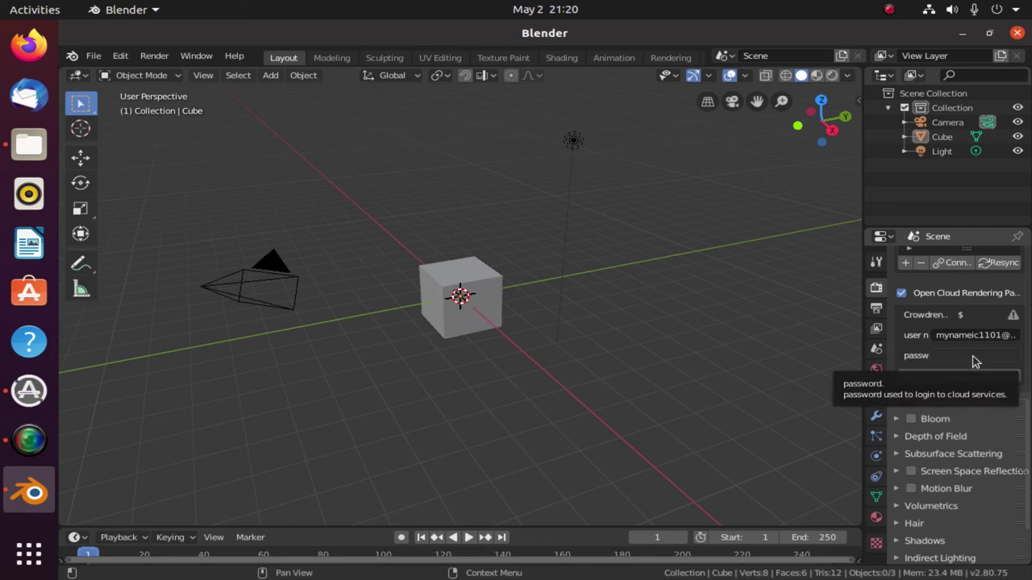
pyautogui.click(972, 355)
pyautogui.write('**********')
pyautogui.click(970, 386)
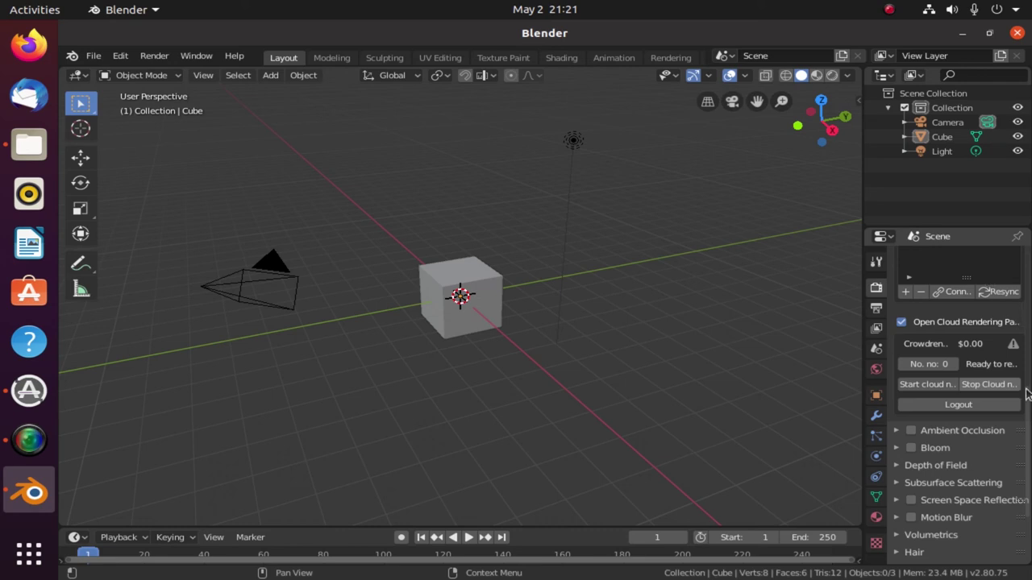
# Scroll up to the Render Nodes list showing the detected DESKTOP node.
pyautogui.scroll(3, 956, 270)
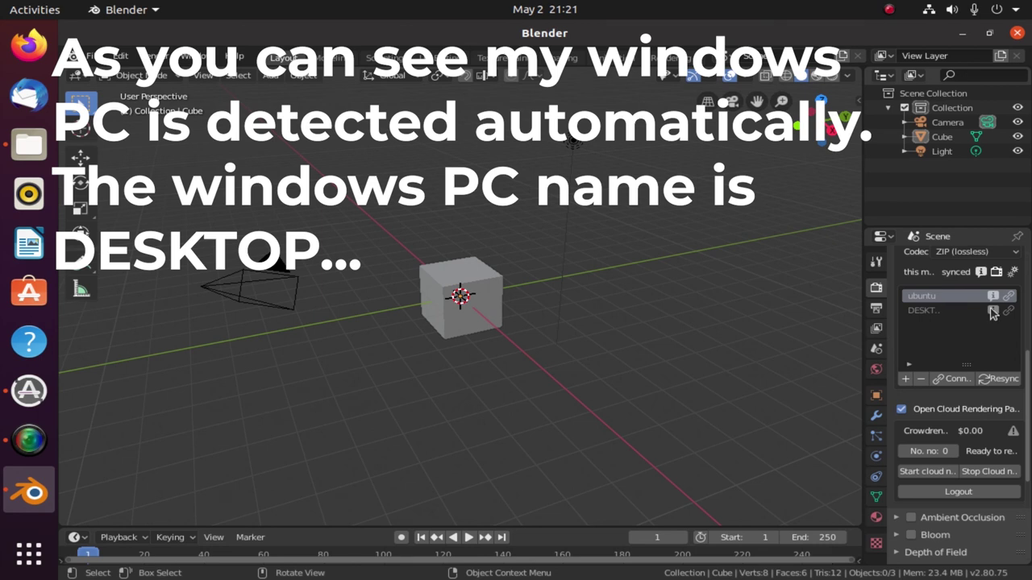
pyautogui.scroll(2, 904, 406)
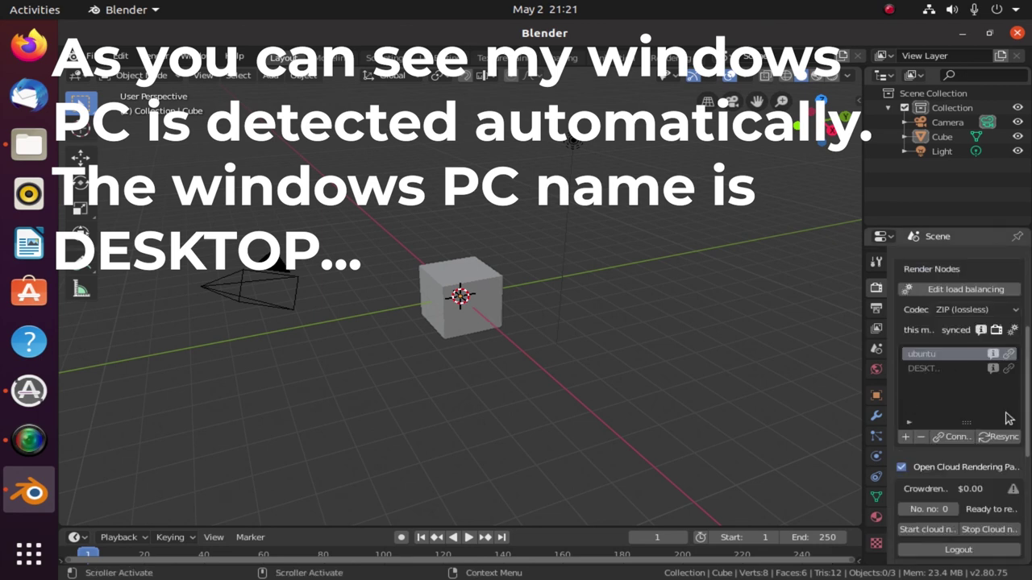
pyautogui.scroll(1, 953, 375)
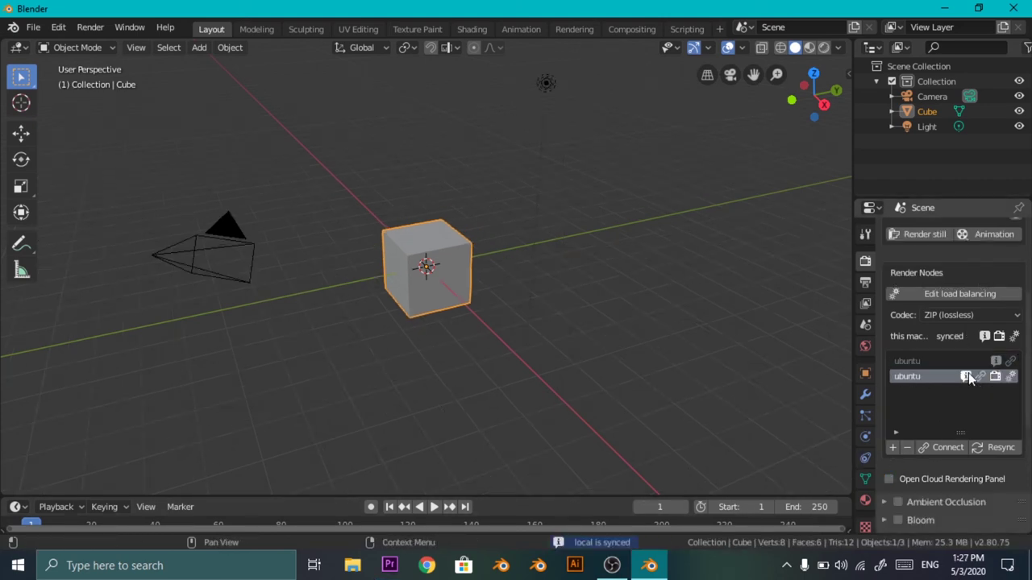
# Check the ubuntu node's info, connect to it at 192.168.0.104, and widen Properties.
pyautogui.click(966, 376)
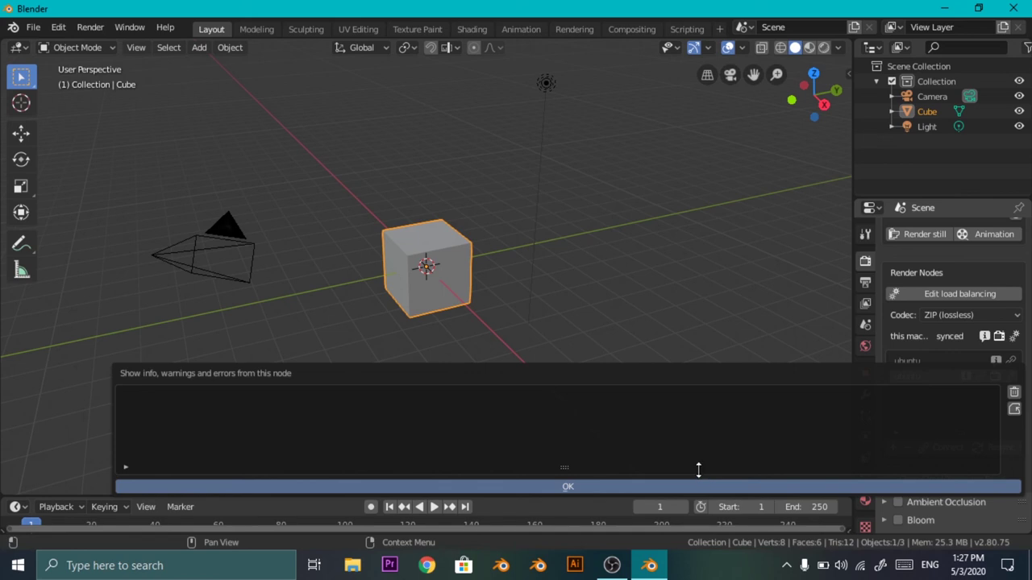
pyautogui.click(588, 487)
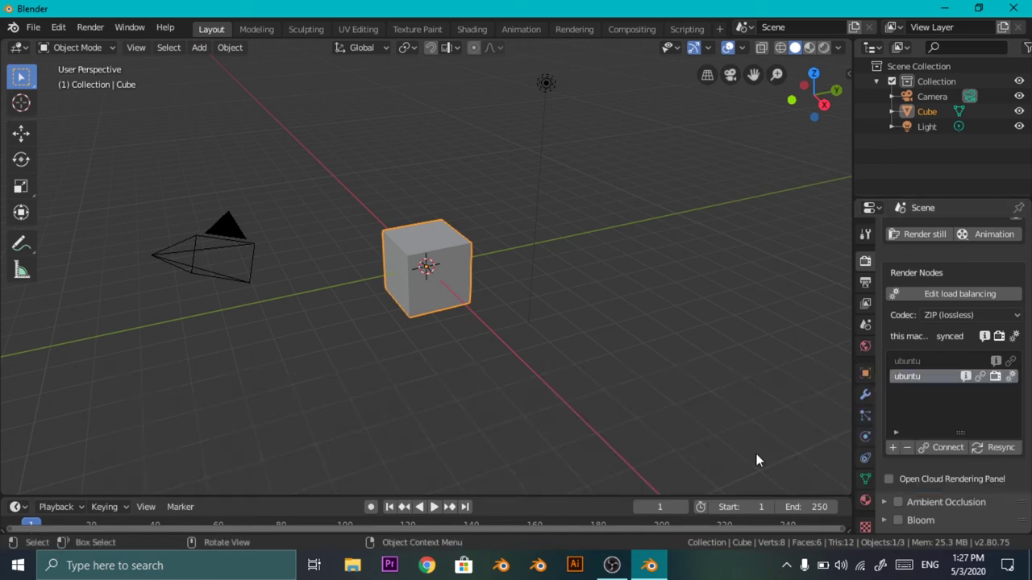
pyautogui.click(959, 448)
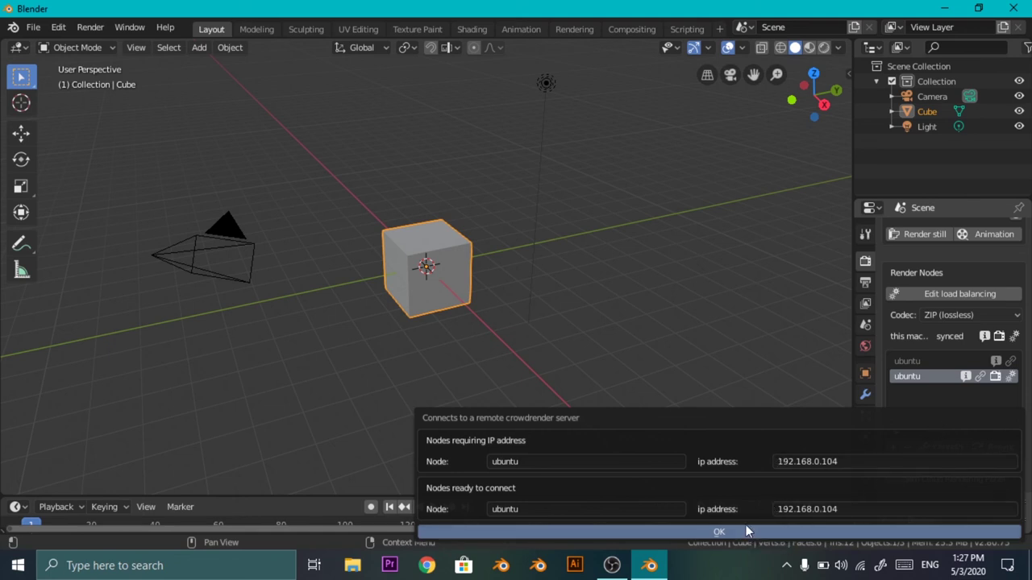
pyautogui.click(746, 532)
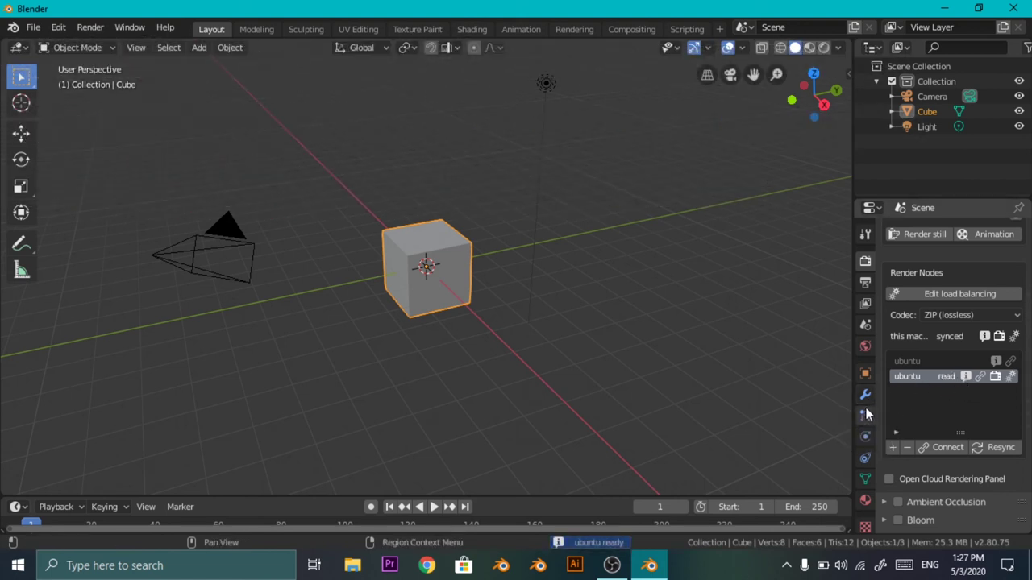
pyautogui.moveTo(853, 391); pyautogui.dragTo(787, 390)
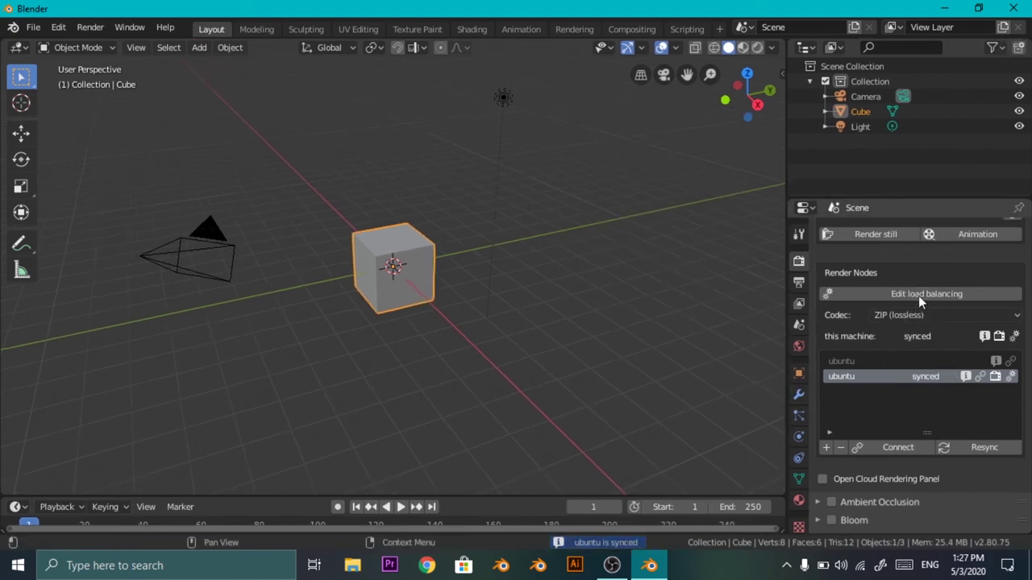
# Replace the cube material's Principled BSDF surface with Glossy BSDF (roughness 0.400).
pyautogui.click(799, 500)
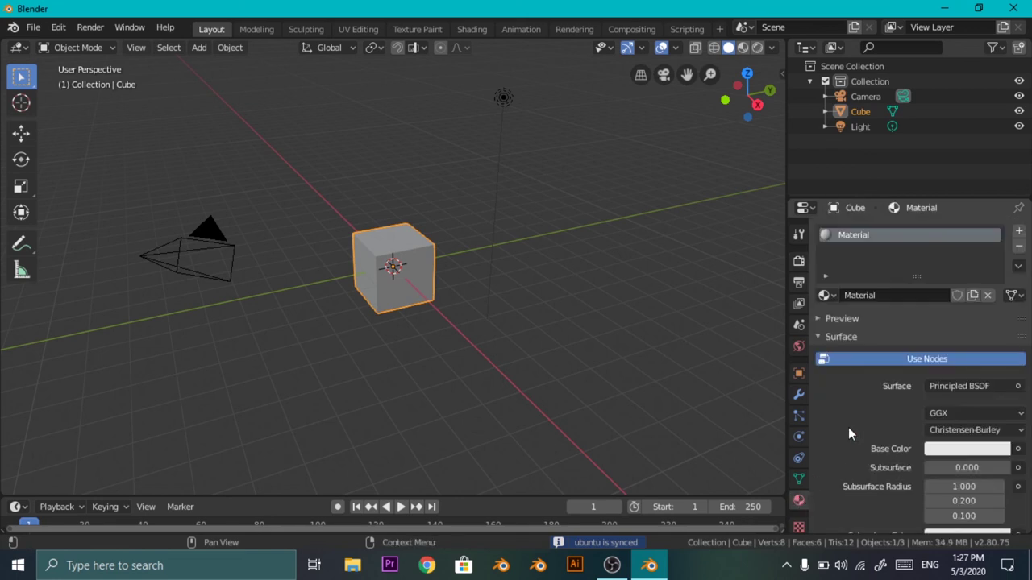
pyautogui.click(980, 386)
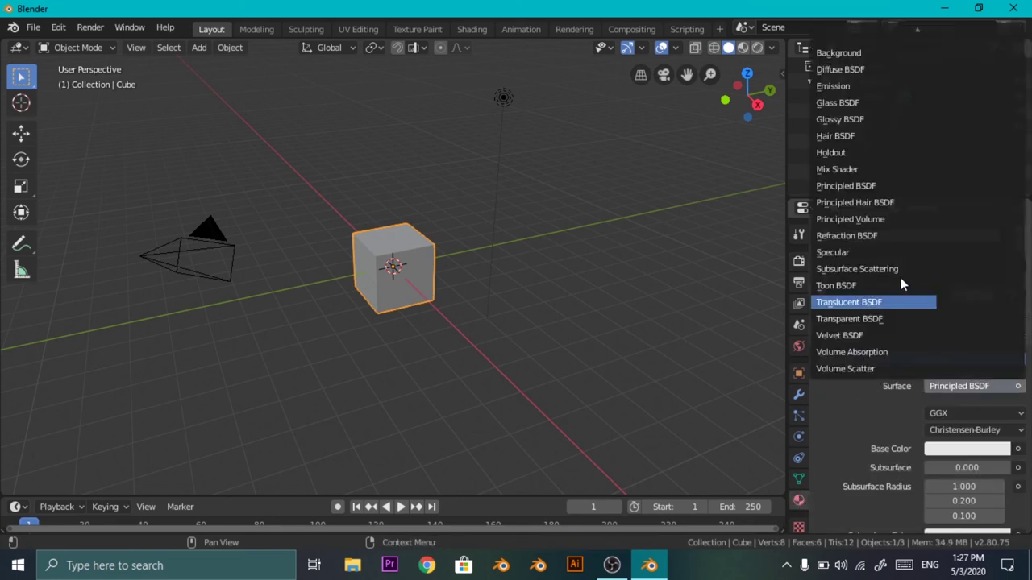
pyautogui.click(829, 120)
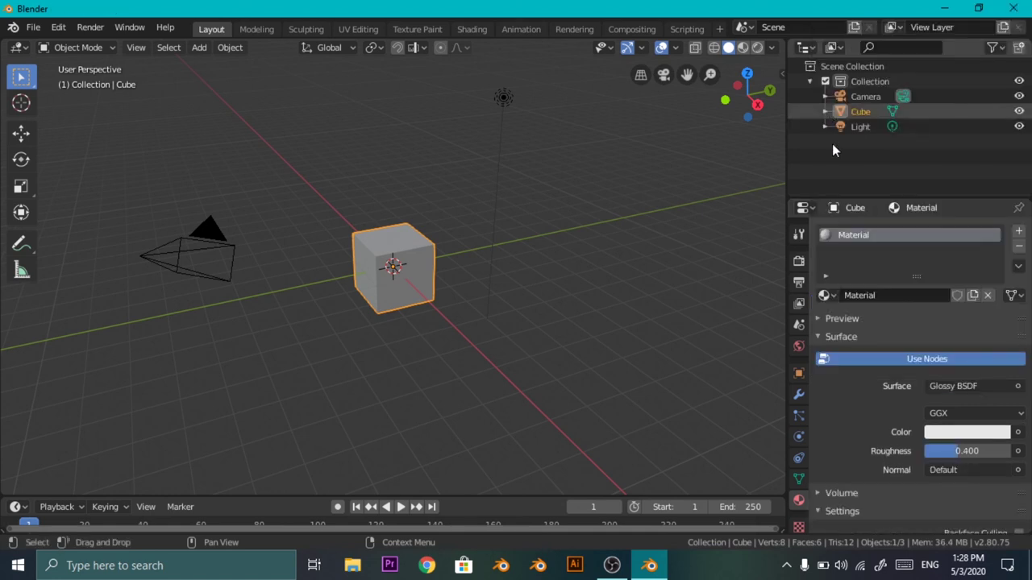
pyautogui.click(963, 386)
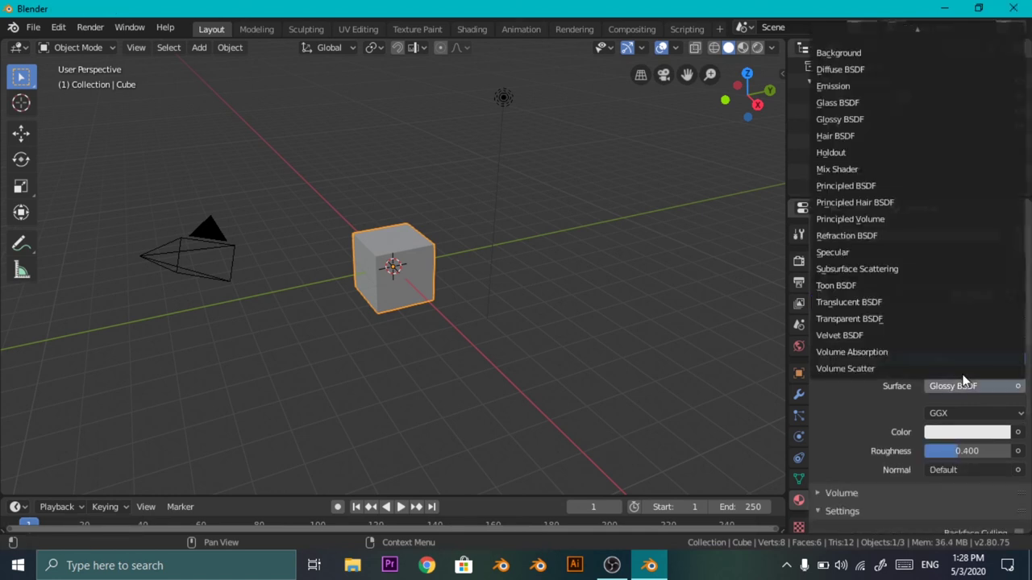
pyautogui.click(853, 122)
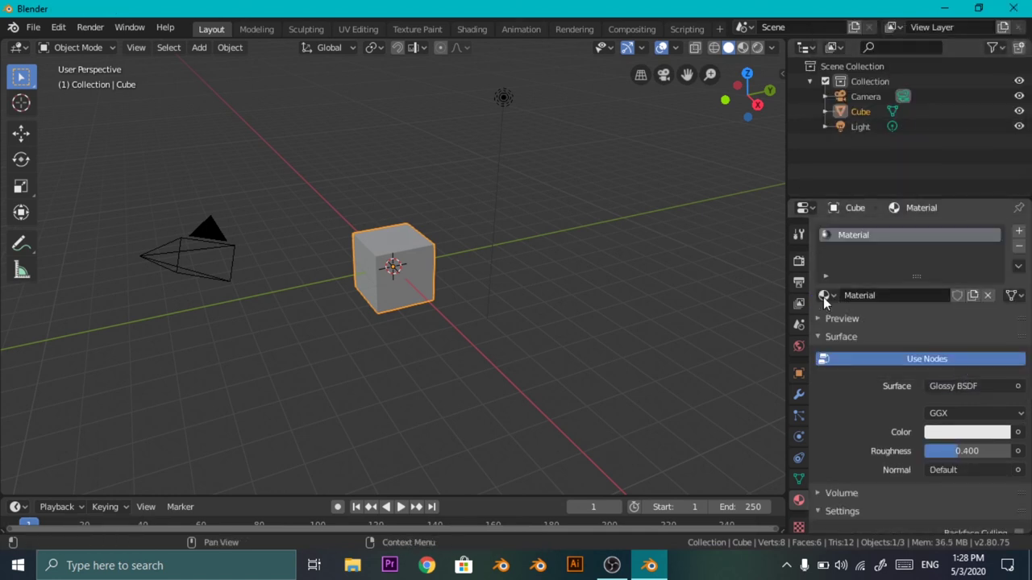
pyautogui.click(798, 260)
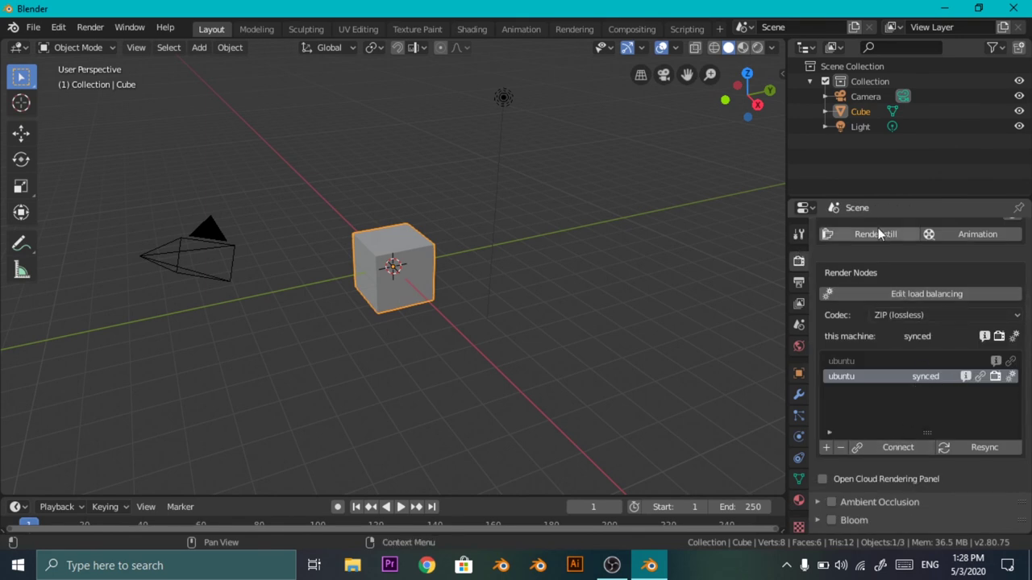
# Switch the render engine from Eevee to Cycles and render a still across the nodes.
pyautogui.scroll(5, 912, 308)
pyautogui.click(947, 231)
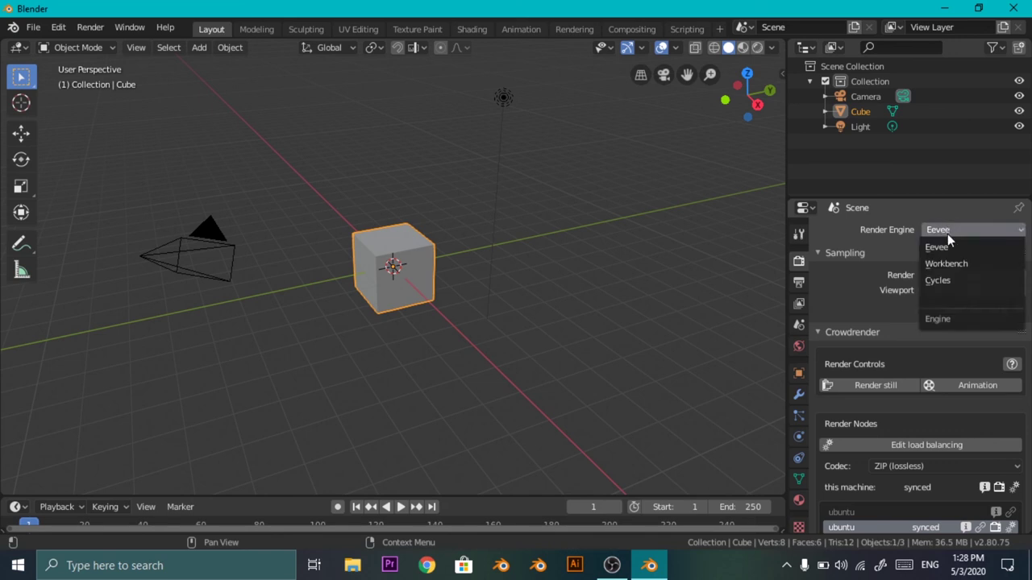
pyautogui.click(948, 280)
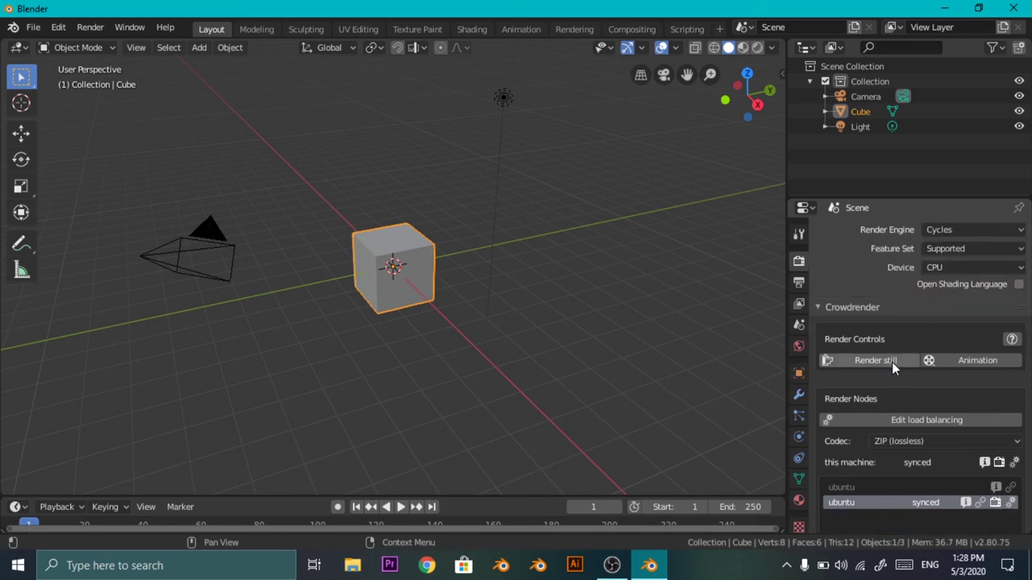
pyautogui.click(890, 361)
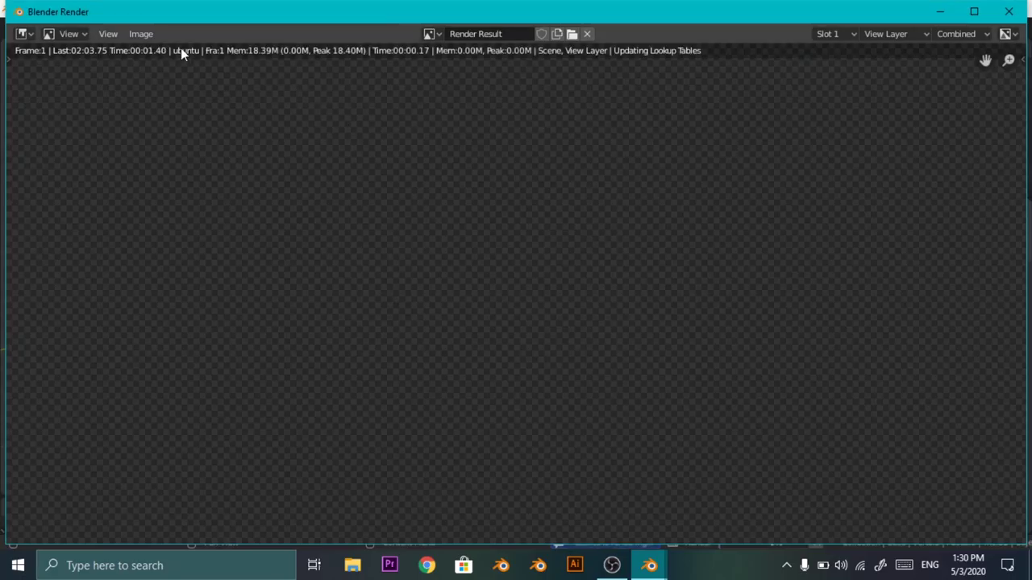